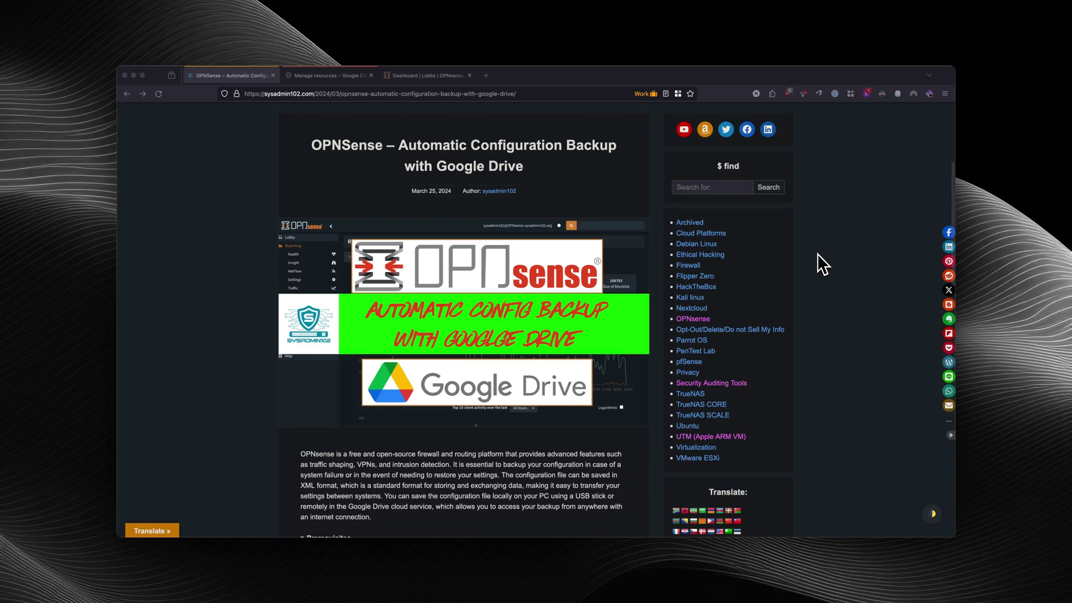
# Step: Scroll the sysadmin102 blog post down toward the '1. Set up a Google Project' section
pyautogui.scroll(-6, 818, 254)
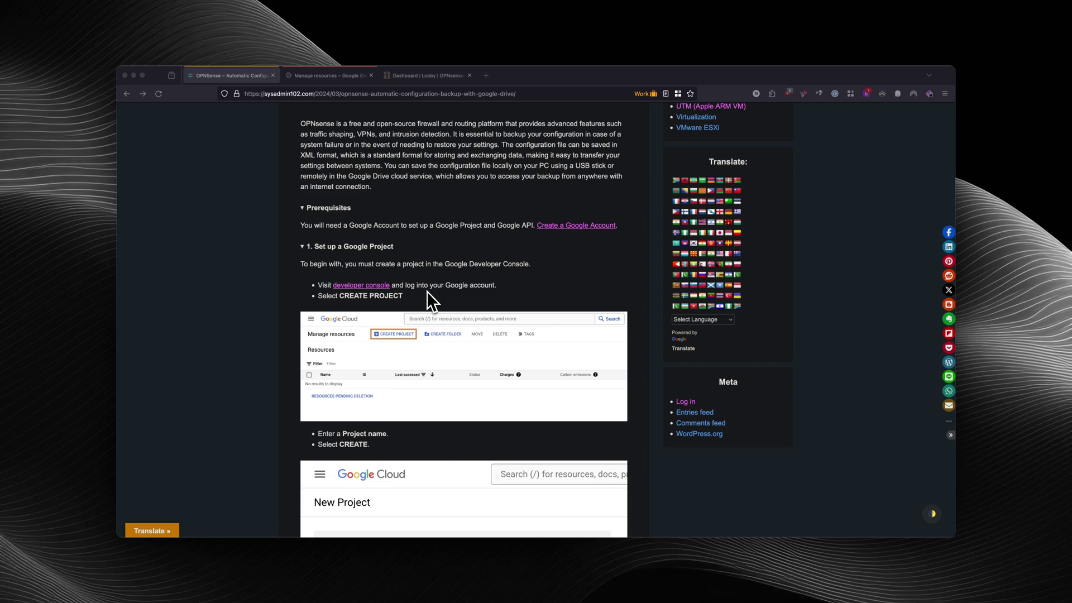
# Step: In the Google Cloud tab, create a new project named 'OPNsense Config Backups'
pyautogui.click(324, 78)
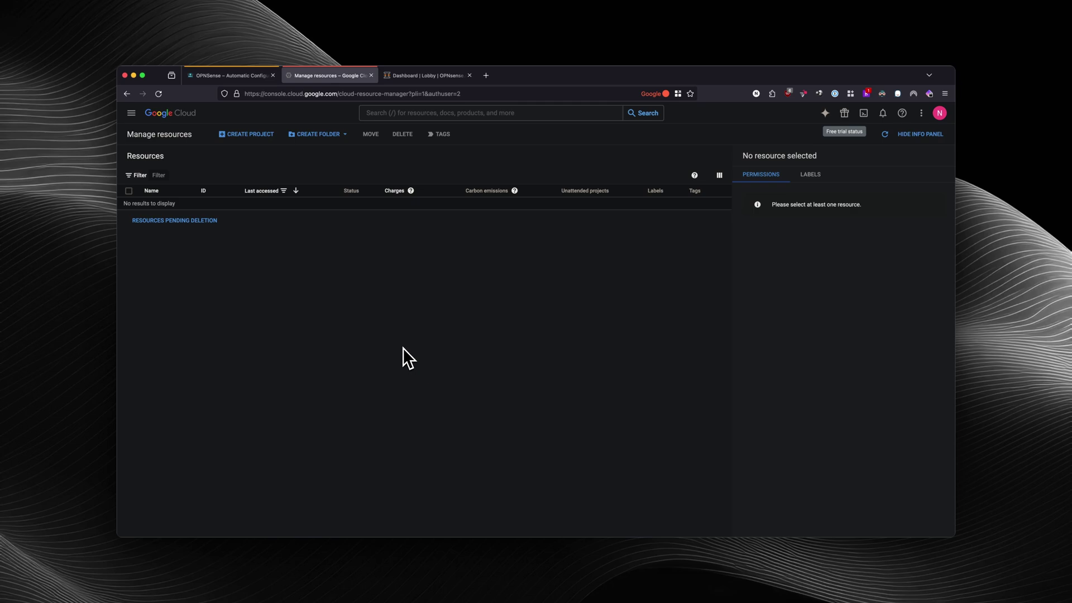
pyautogui.click(251, 142)
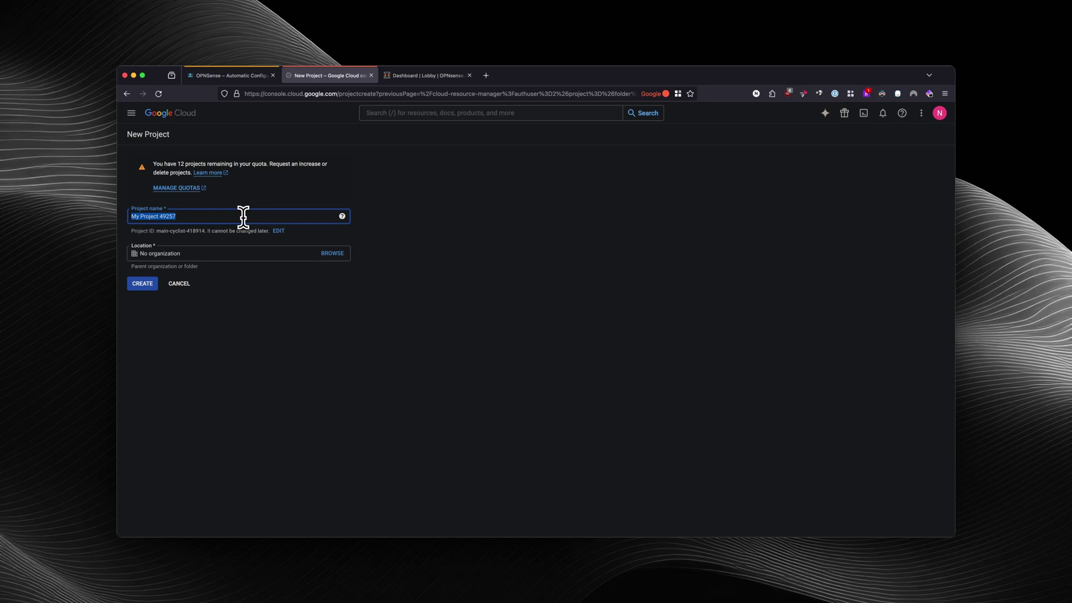
pyautogui.write('OPNsense Config Backups')
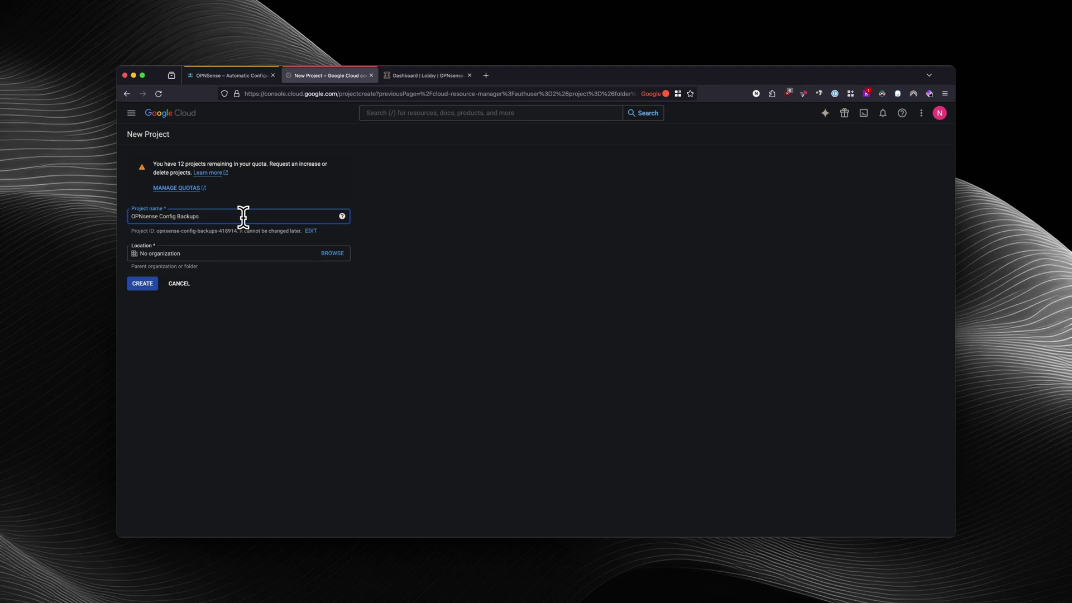
pyautogui.click(143, 293)
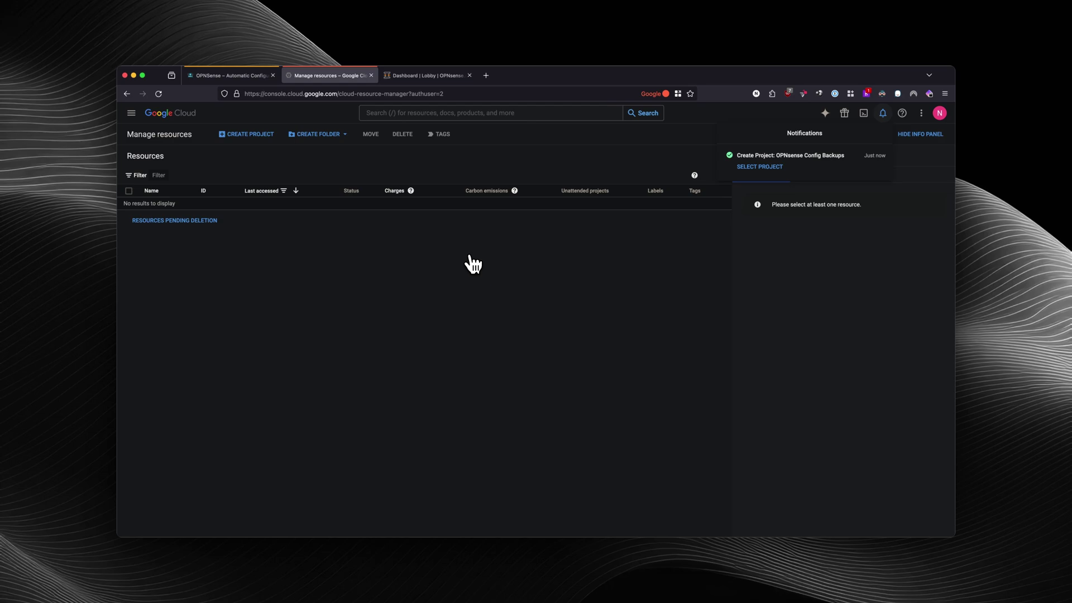
# Step: Zoom the console to 133%, find Google Drive API through search, and enable it
pyautogui.press('super+equal')
pyautogui.press('super+equal')
pyautogui.press('super+equal')
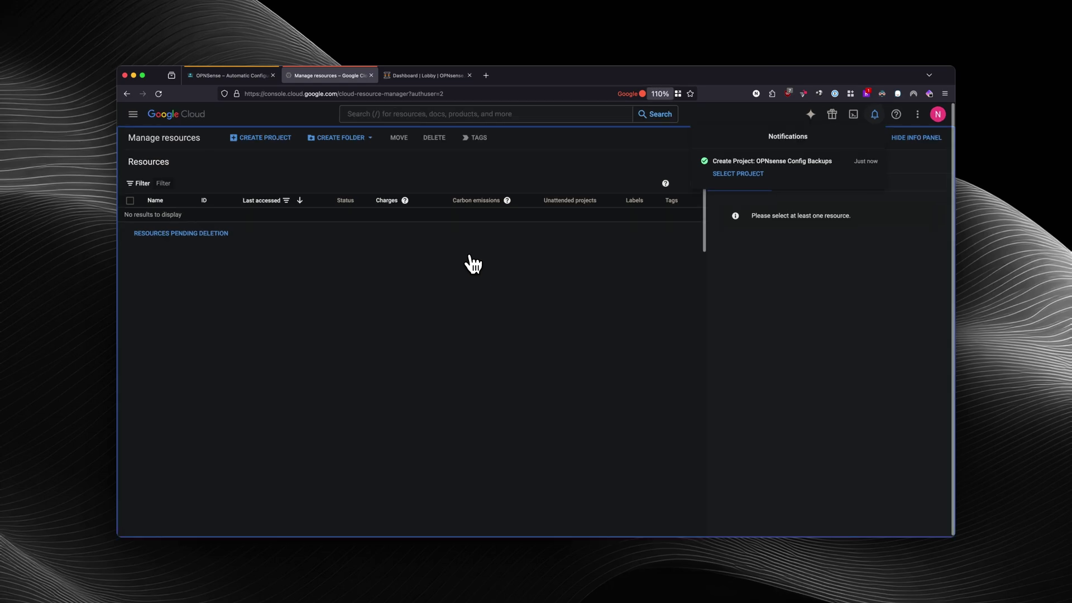
pyautogui.click(416, 118)
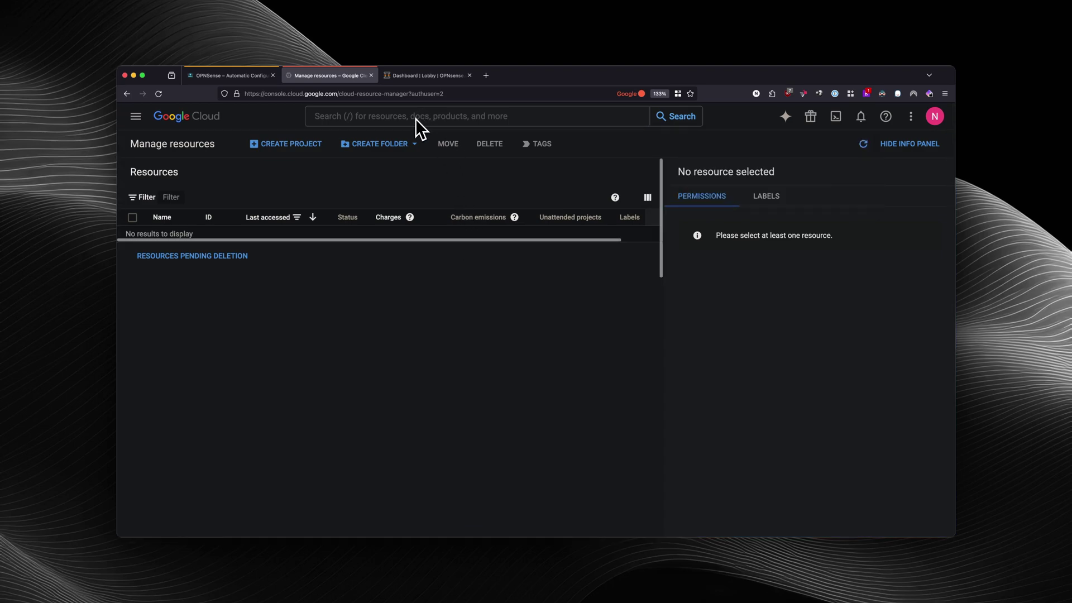
pyautogui.click(413, 117)
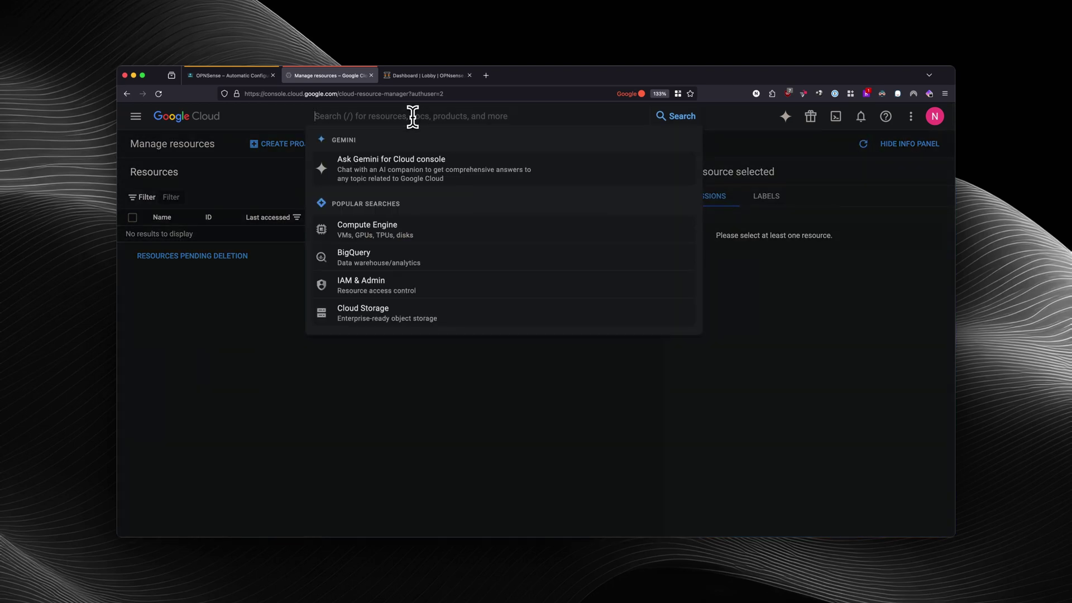
pyautogui.write('Goo')
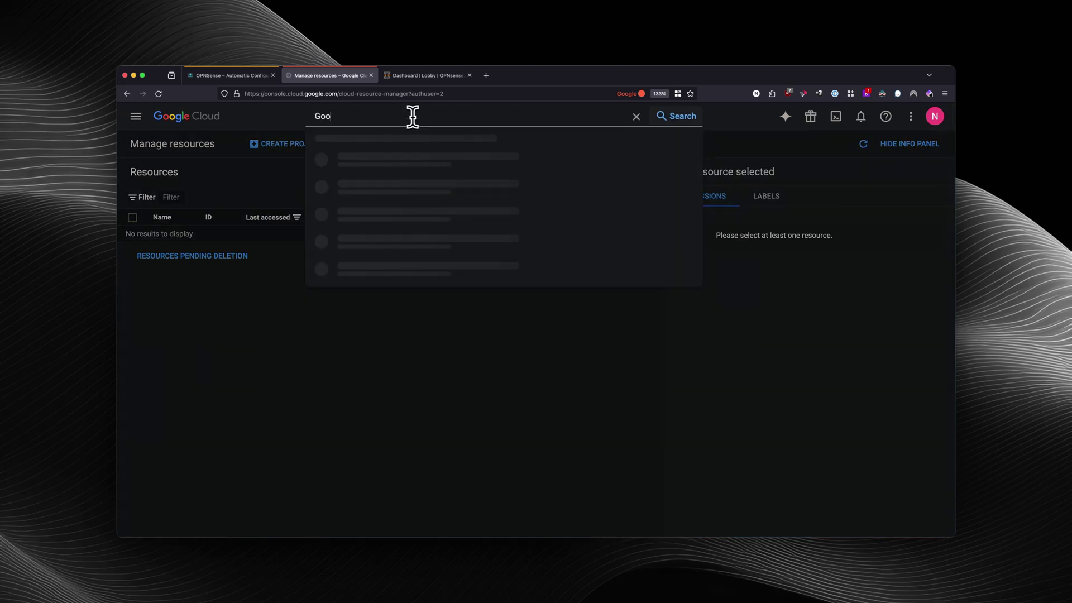
pyautogui.write('gle Dr')
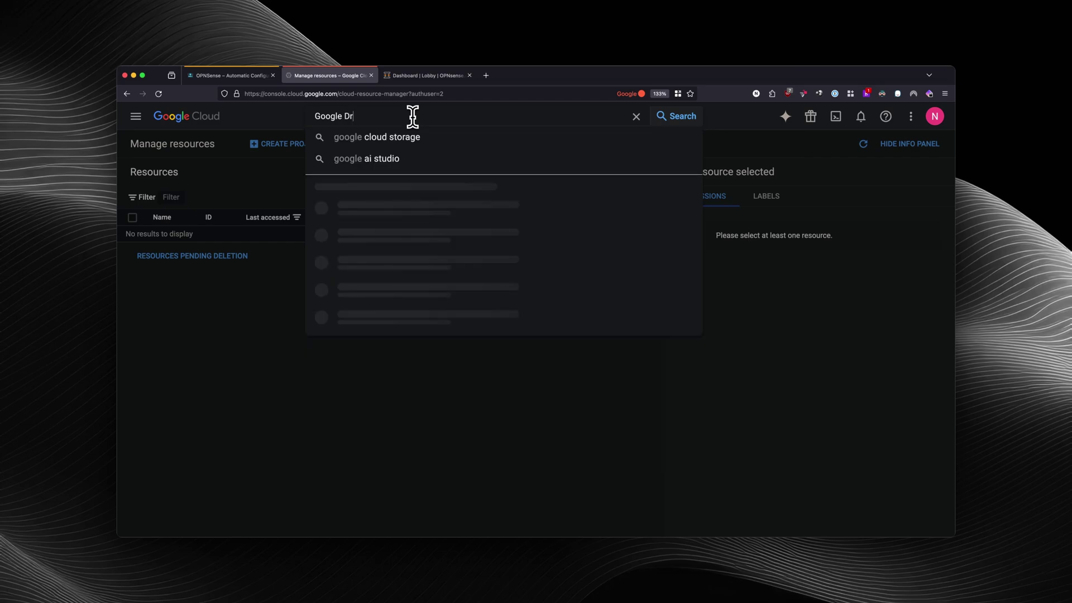
pyautogui.write('ive API')
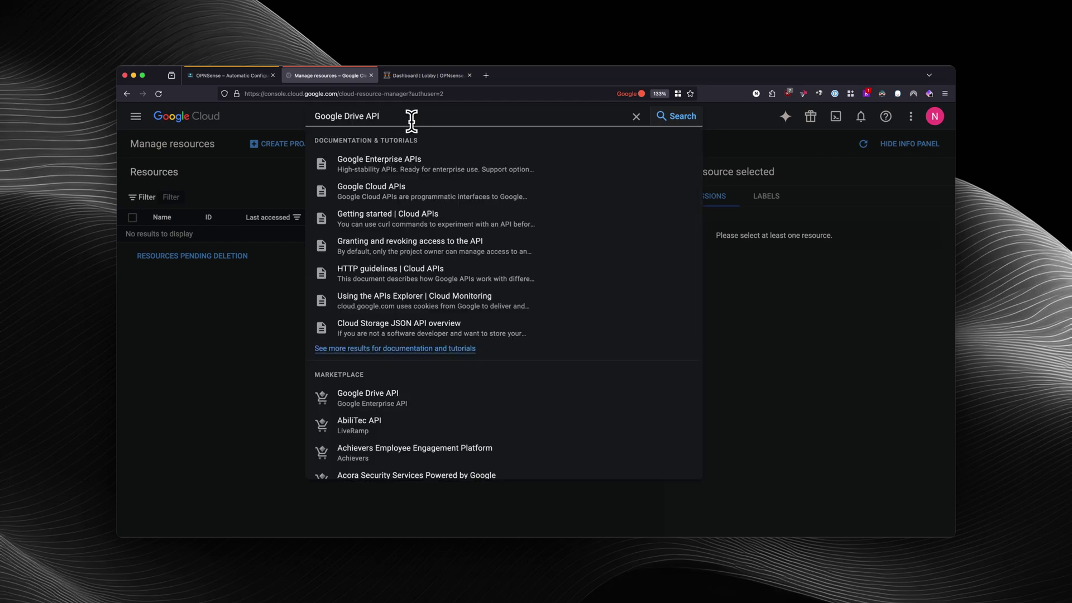
pyautogui.click(386, 406)
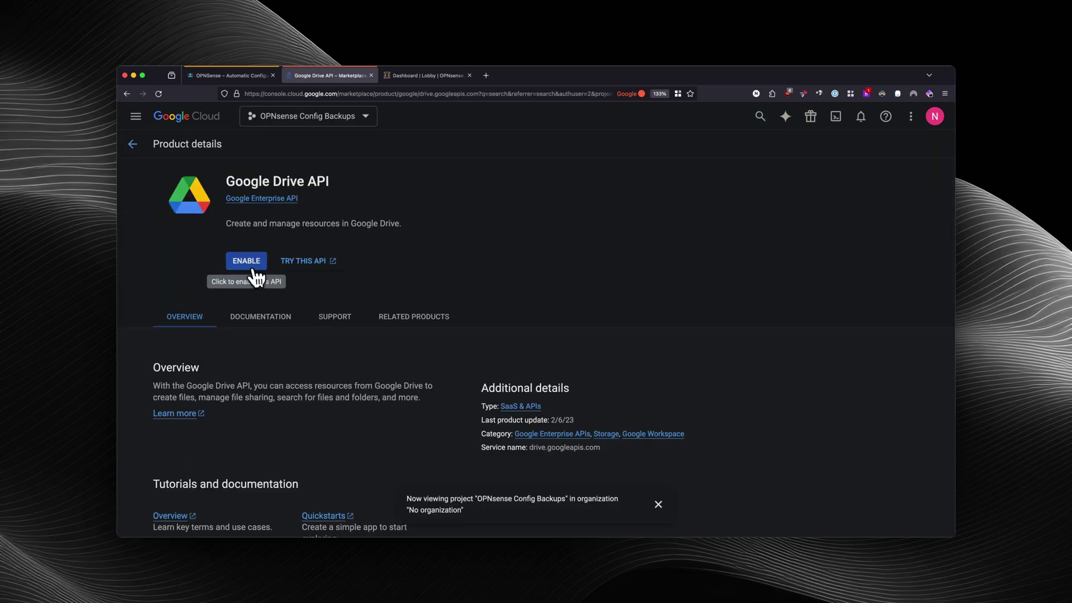
pyautogui.click(248, 265)
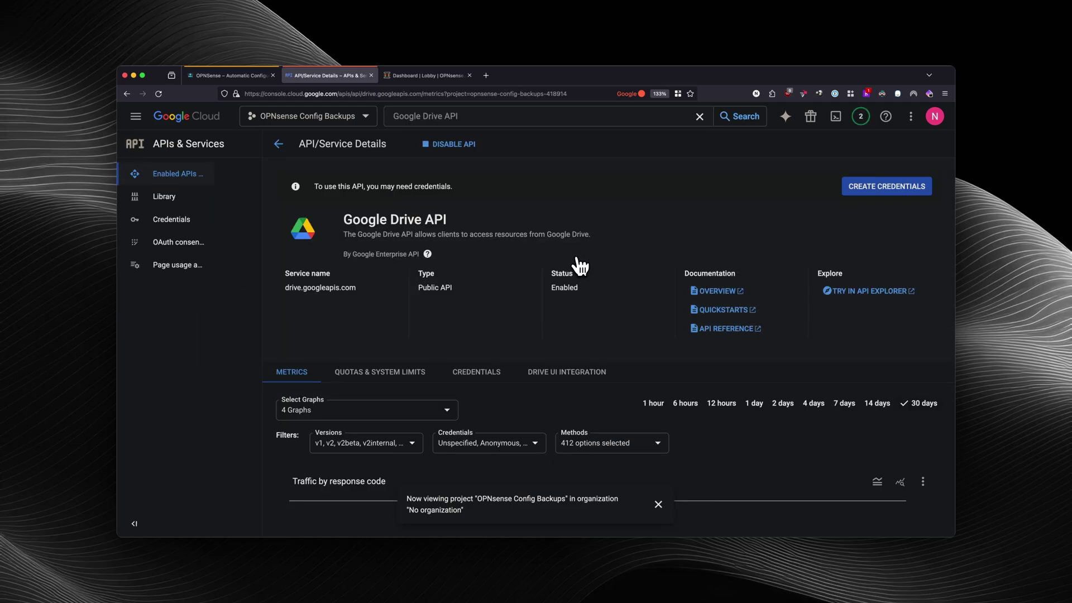
# Step: Search for 'Service Accounts' and open the project's service accounts page
pyautogui.click(481, 115)
pyautogui.tripleClick(481, 115)
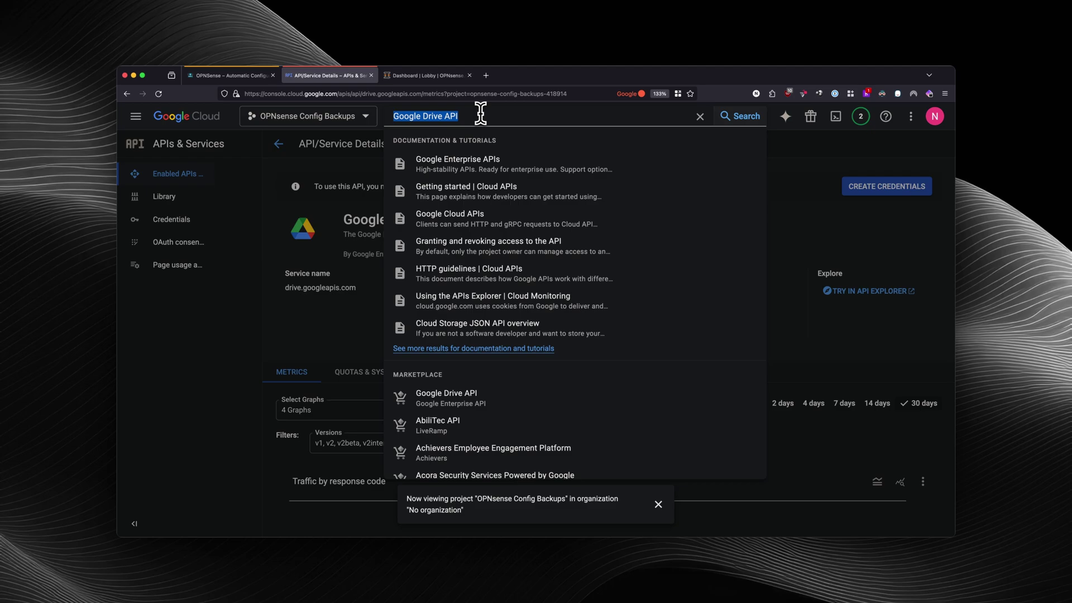
pyautogui.write('Service')
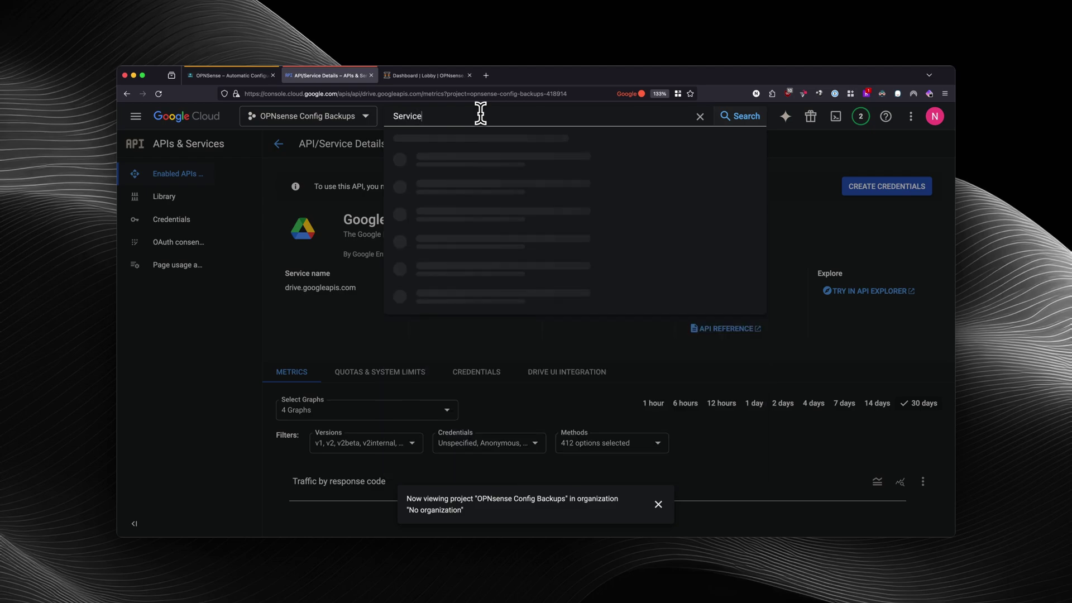
pyautogui.write(' Accounts')
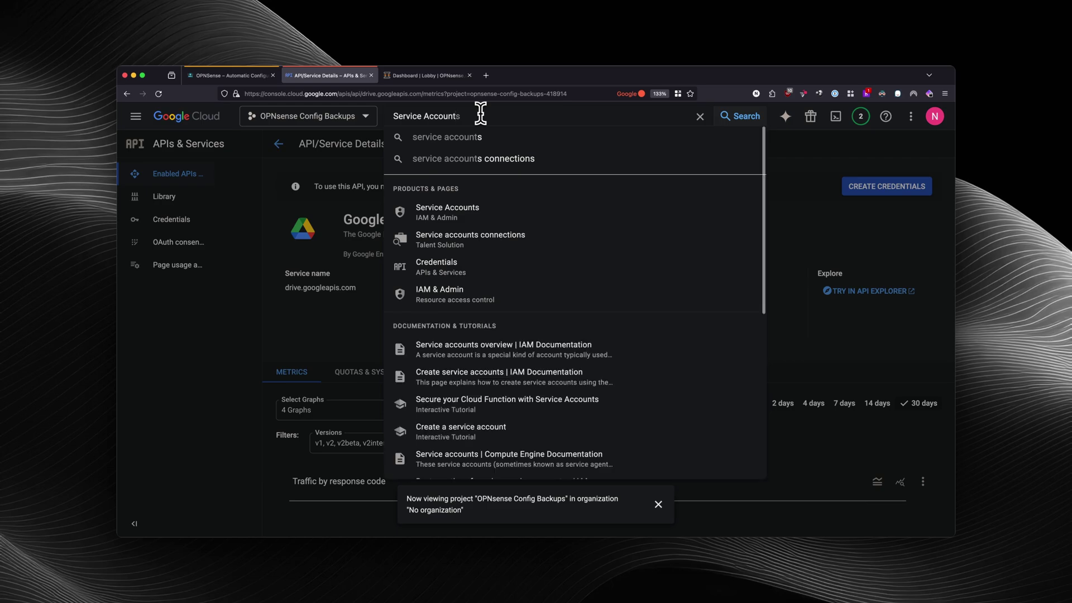
pyautogui.click(445, 218)
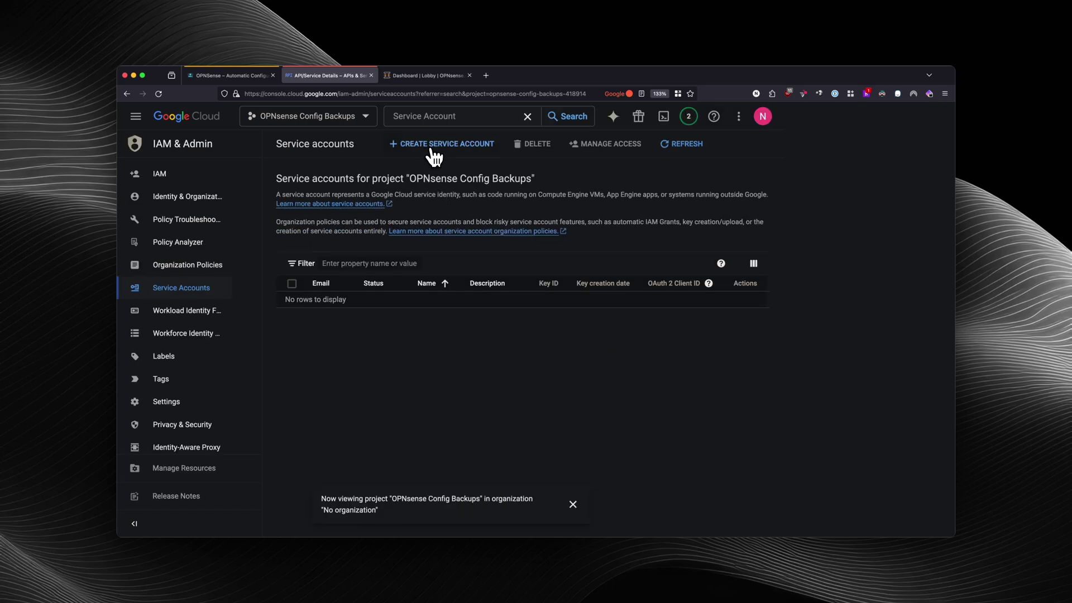
# Step: Create service account 'BackupAgent' with description 'OPNSense BackupAgent'
pyautogui.click(433, 150)
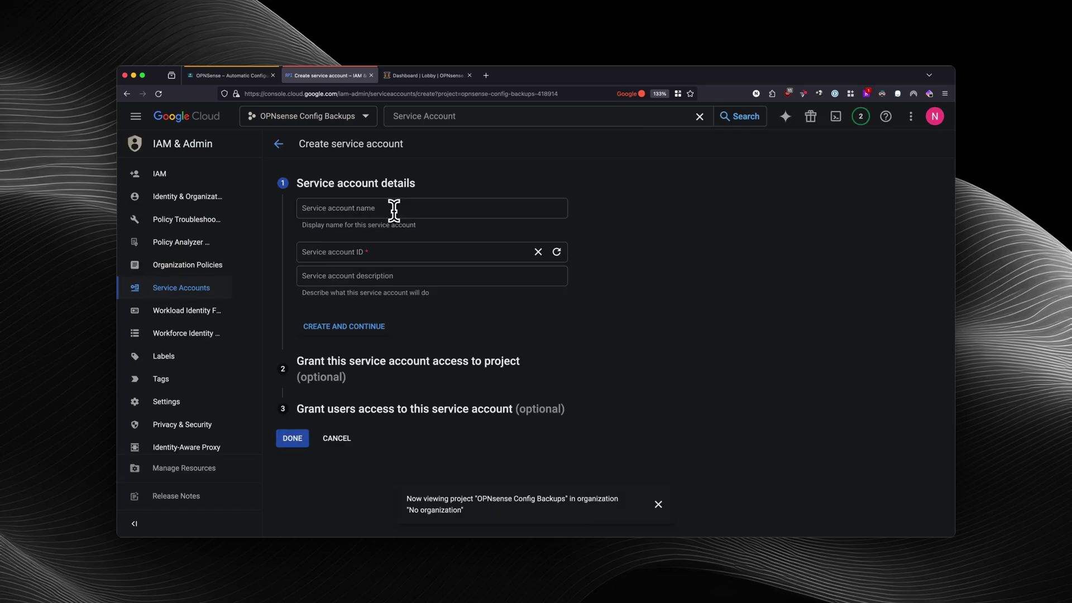
pyautogui.click(391, 209)
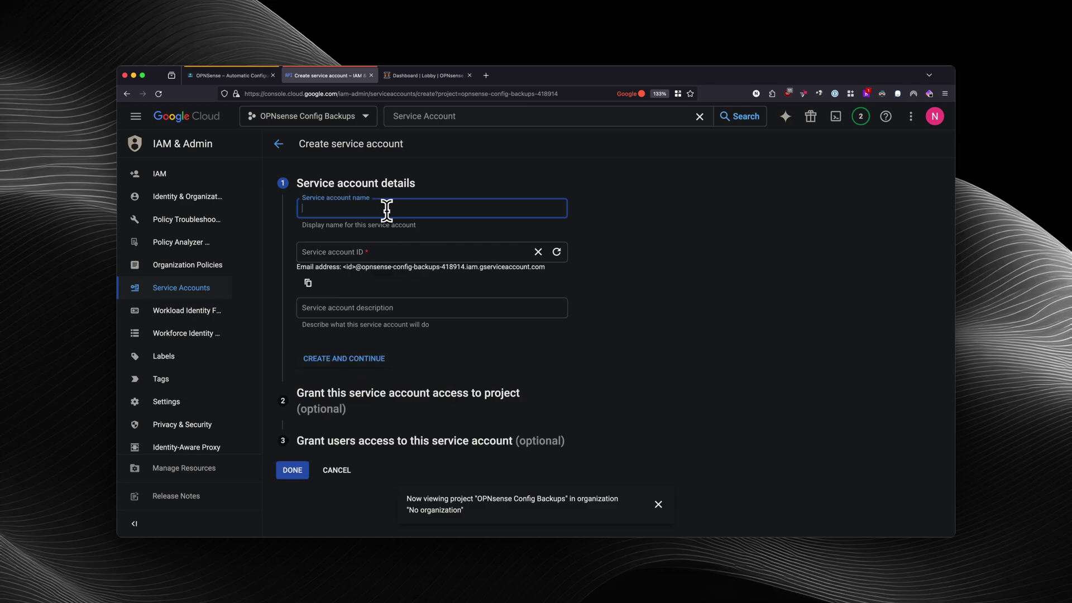
pyautogui.write('BackupA')
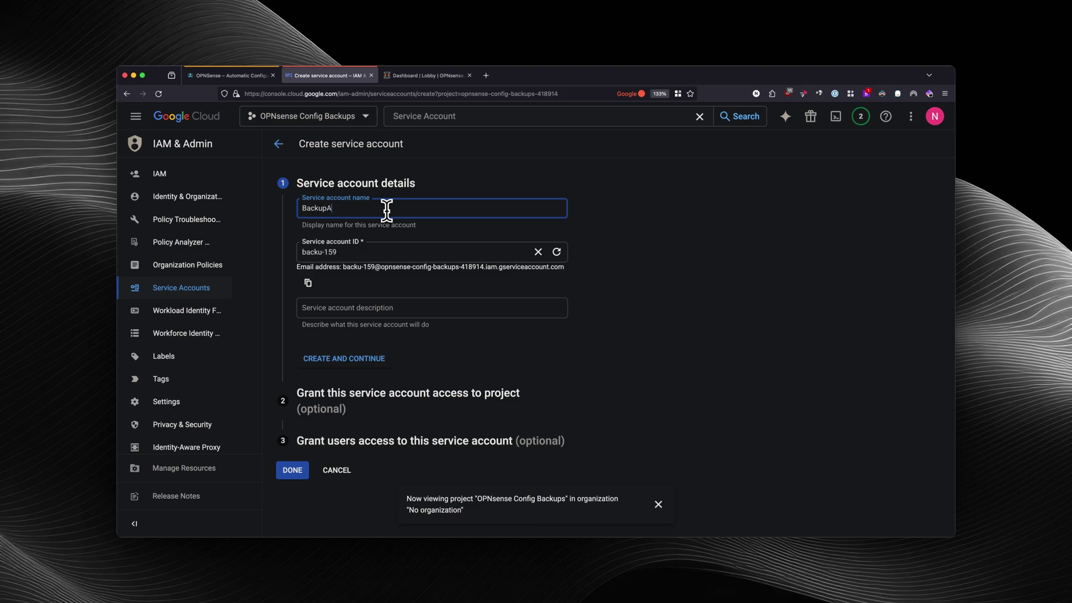
pyautogui.write('gent')
pyautogui.click(393, 306)
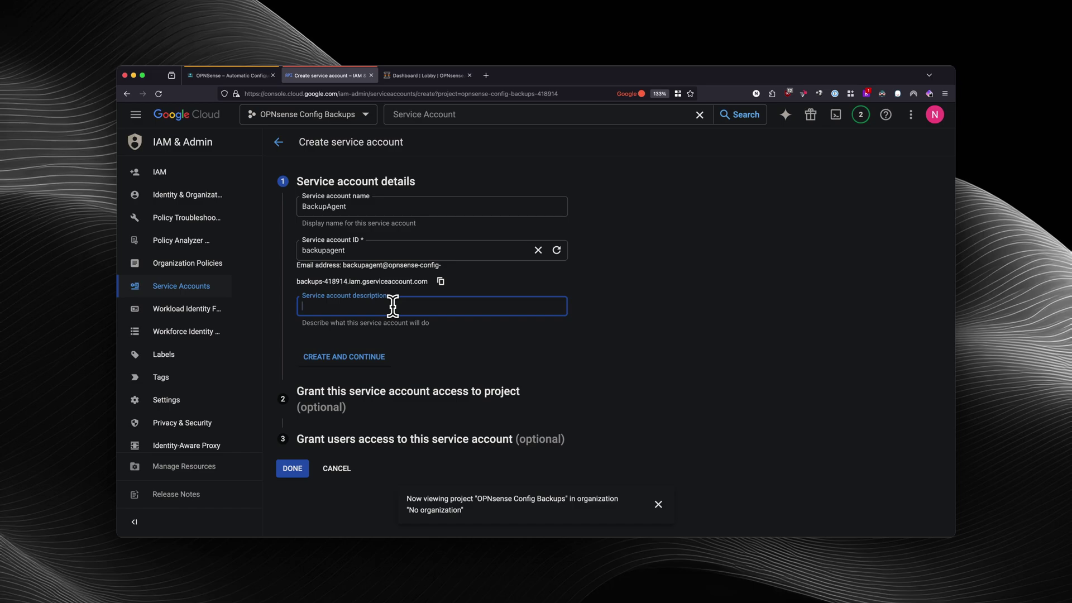
pyautogui.write('OPNSense BackupAgent')
pyautogui.click(293, 469)
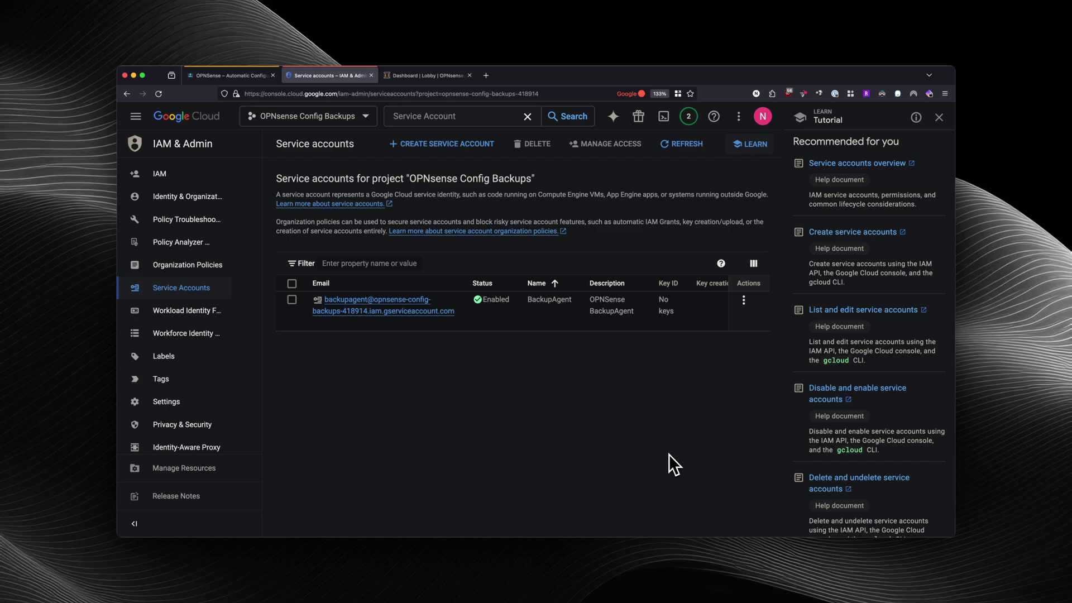
# Step: Add a new P12 private key to BackupAgent and save the key file to Downloads
pyautogui.click(744, 301)
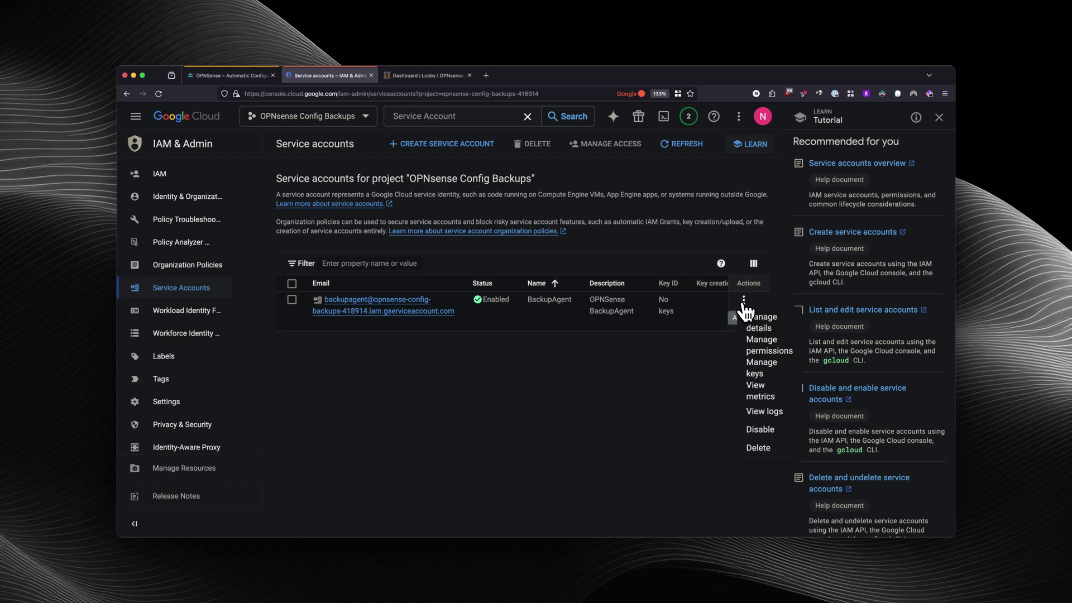
pyautogui.click(763, 369)
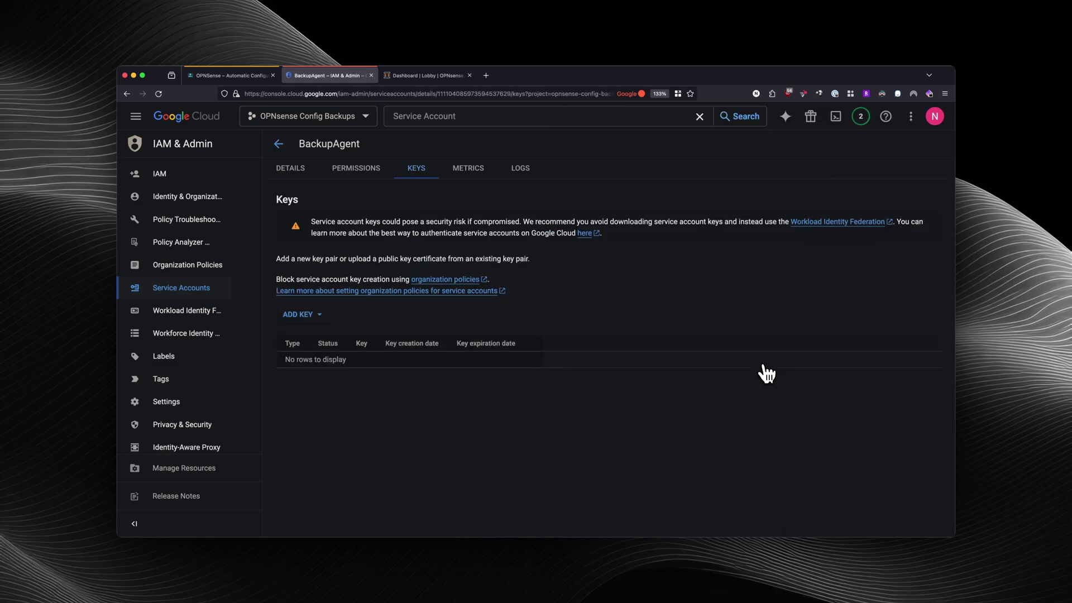
pyautogui.click(311, 325)
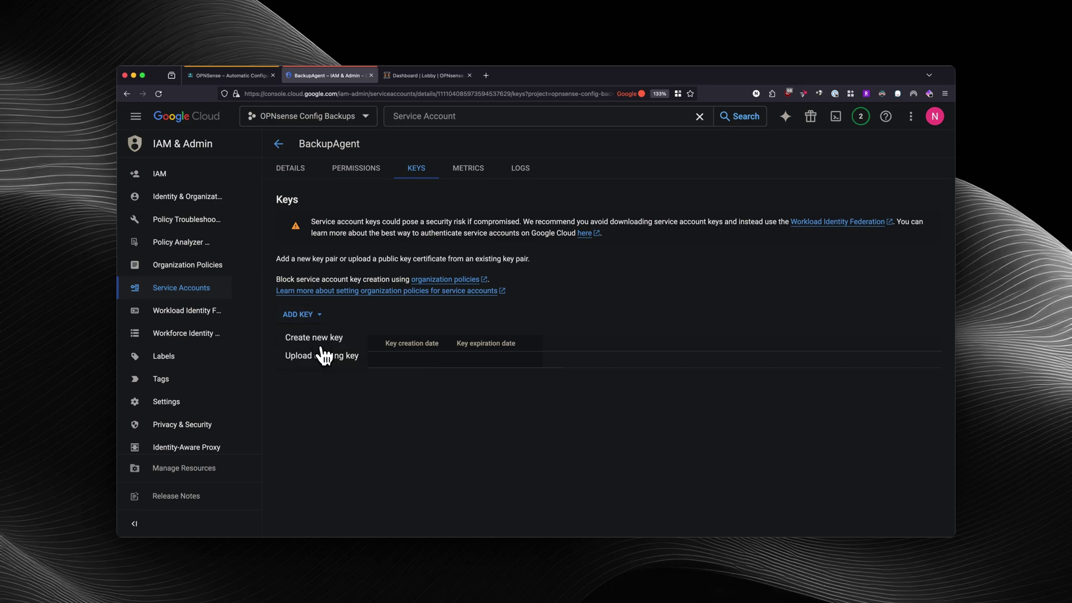
pyautogui.click(321, 342)
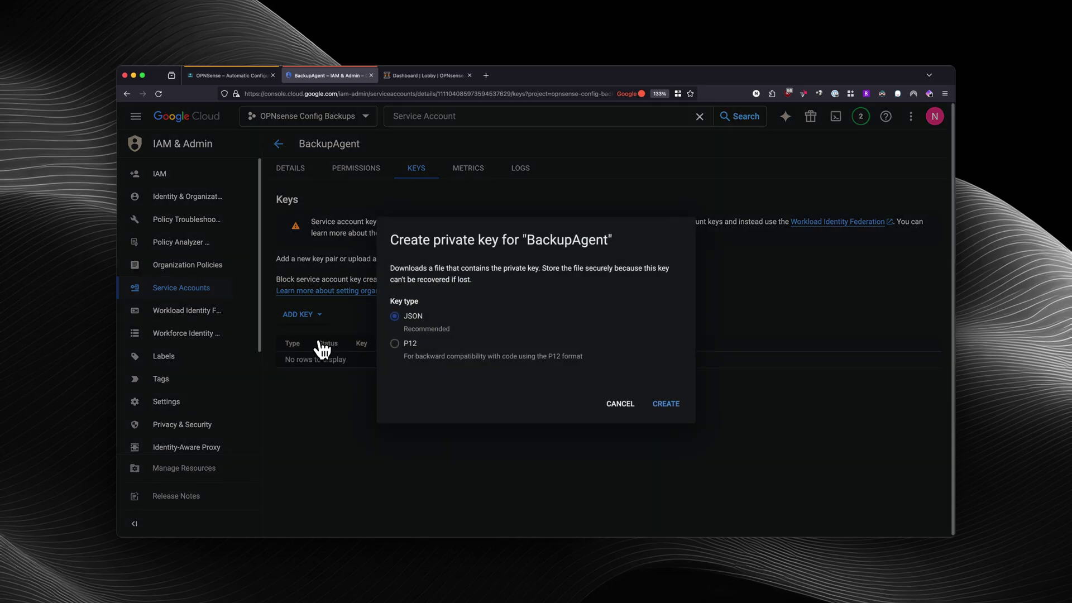
pyautogui.click(397, 346)
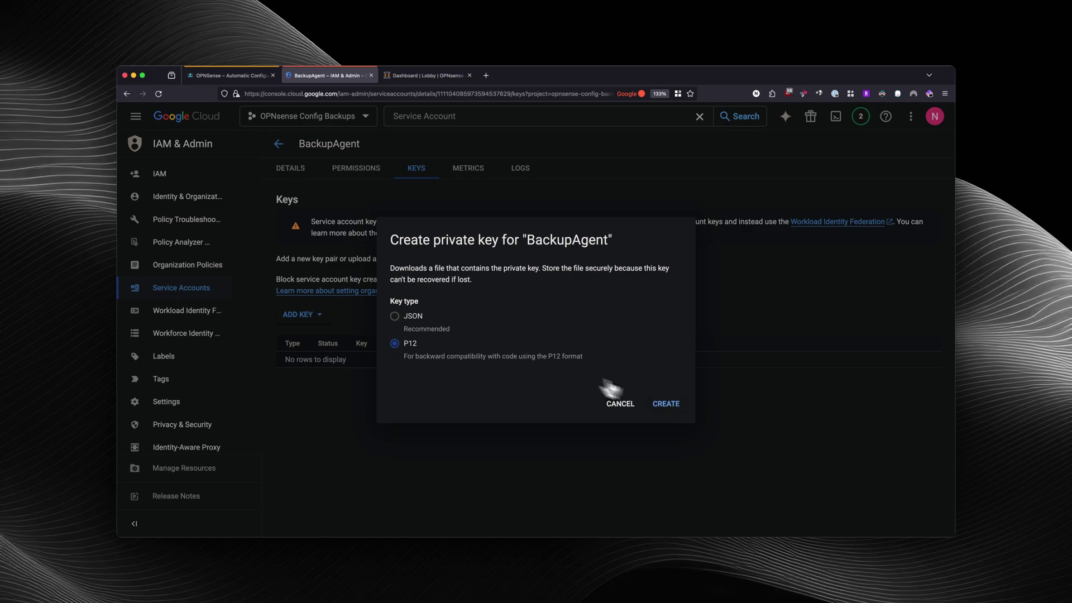
pyautogui.click(666, 404)
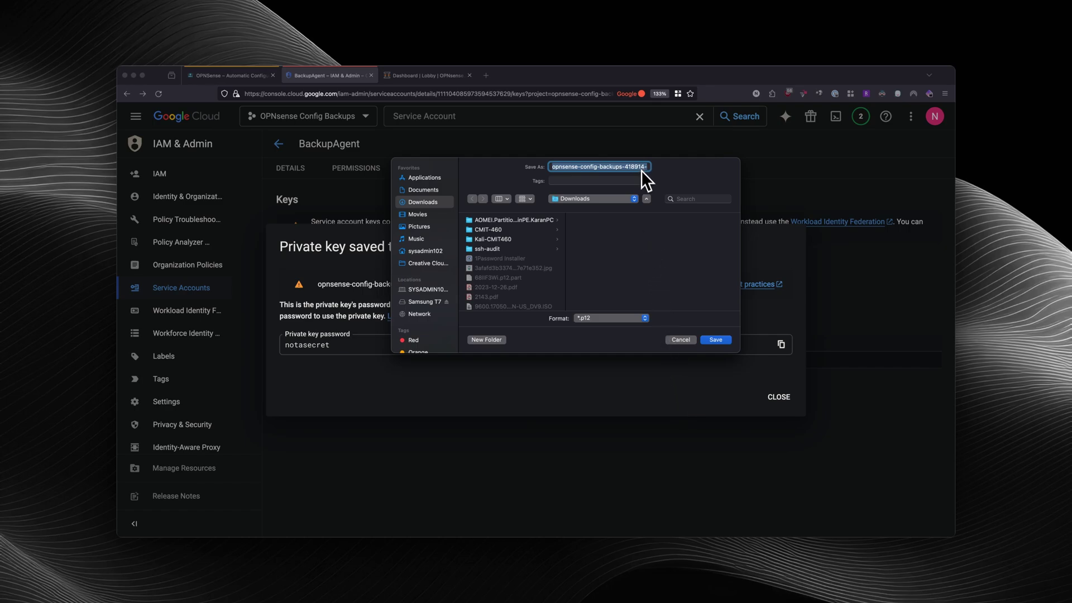
pyautogui.click(721, 342)
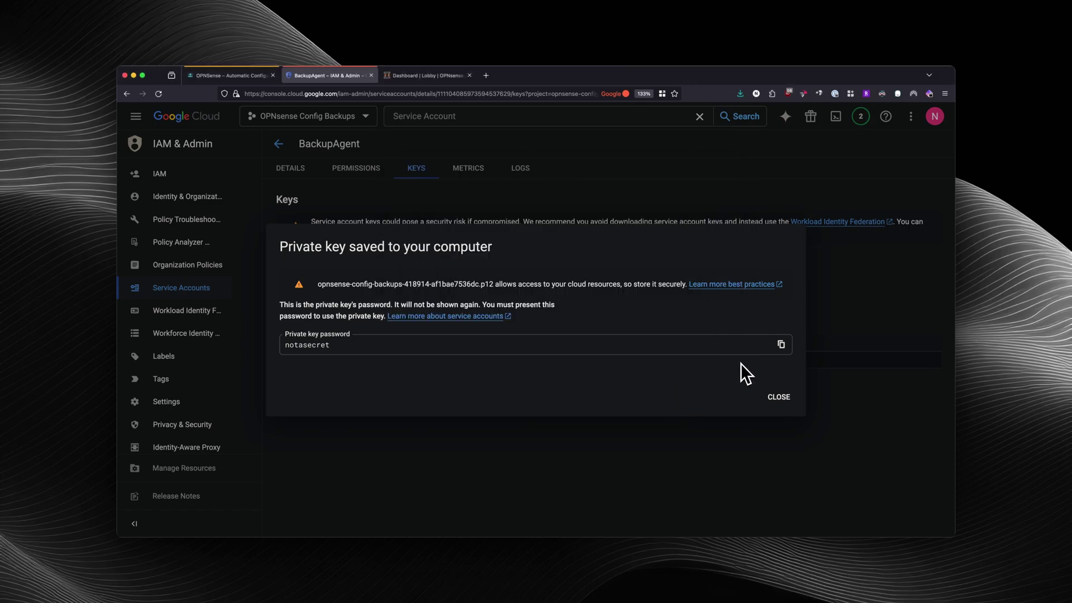
pyautogui.click(785, 400)
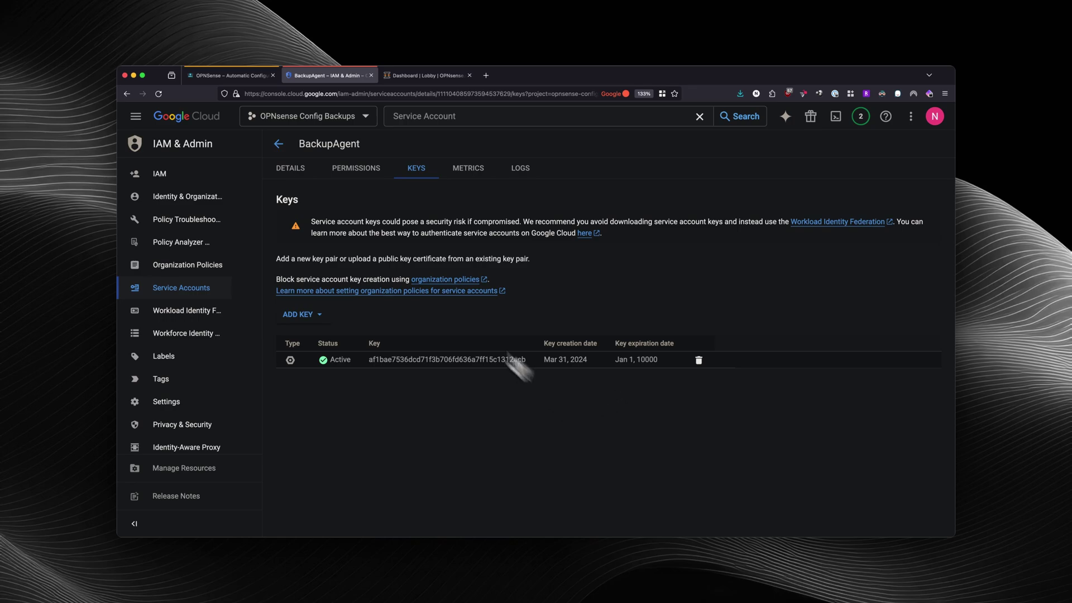
# Step: Load Google Drive in a new browser tab
pyautogui.click(486, 76)
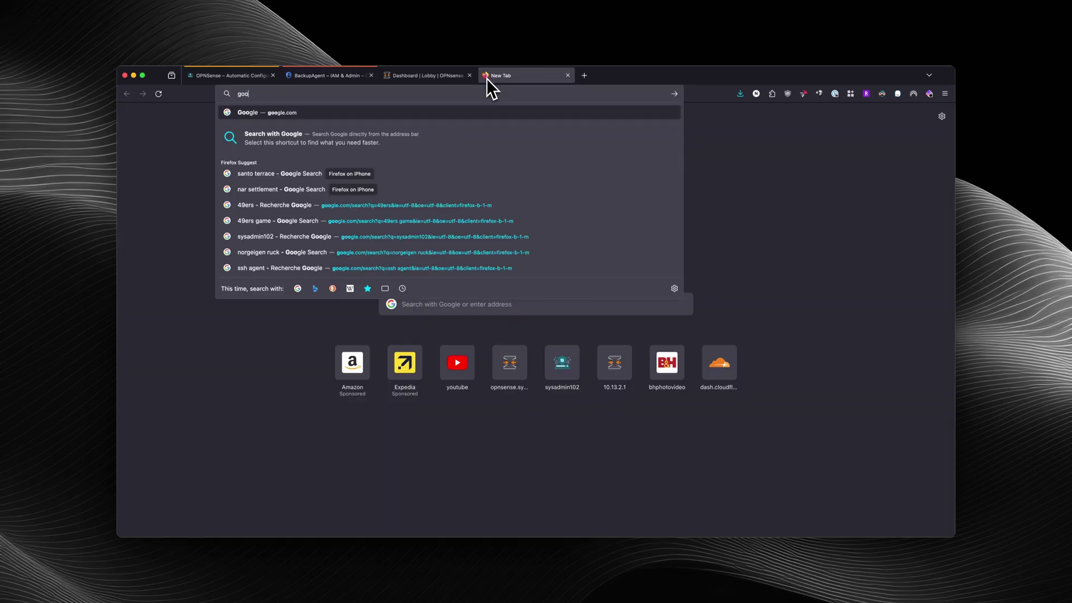
pyautogui.write('drive.')
pyautogui.press('Return')
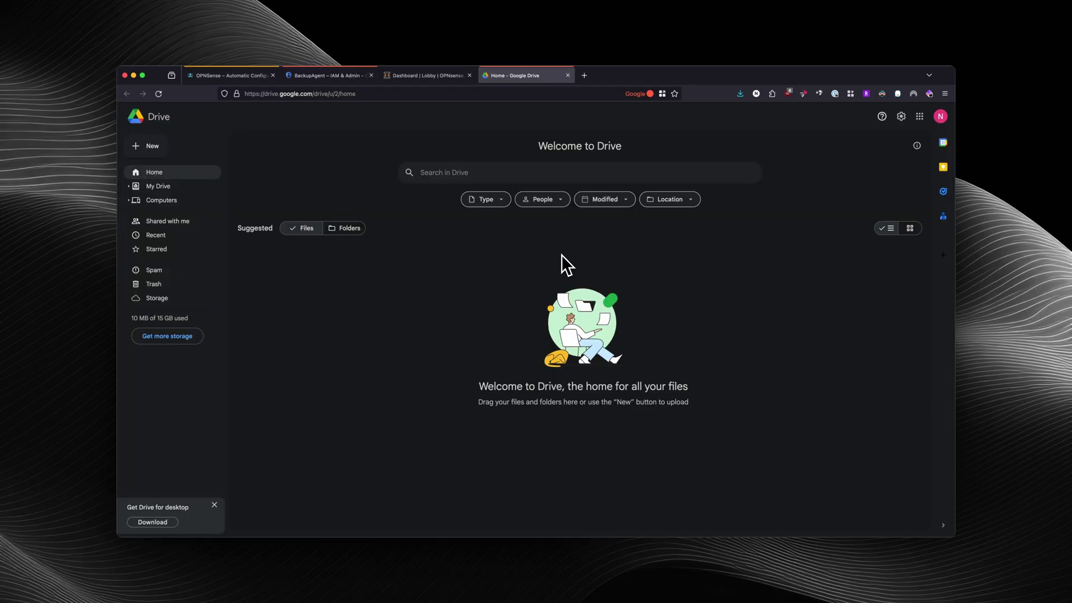
# Step: Create a new folder named 'OPNSense Backups' in My Drive
pyautogui.click(158, 149)
pyautogui.click(157, 143)
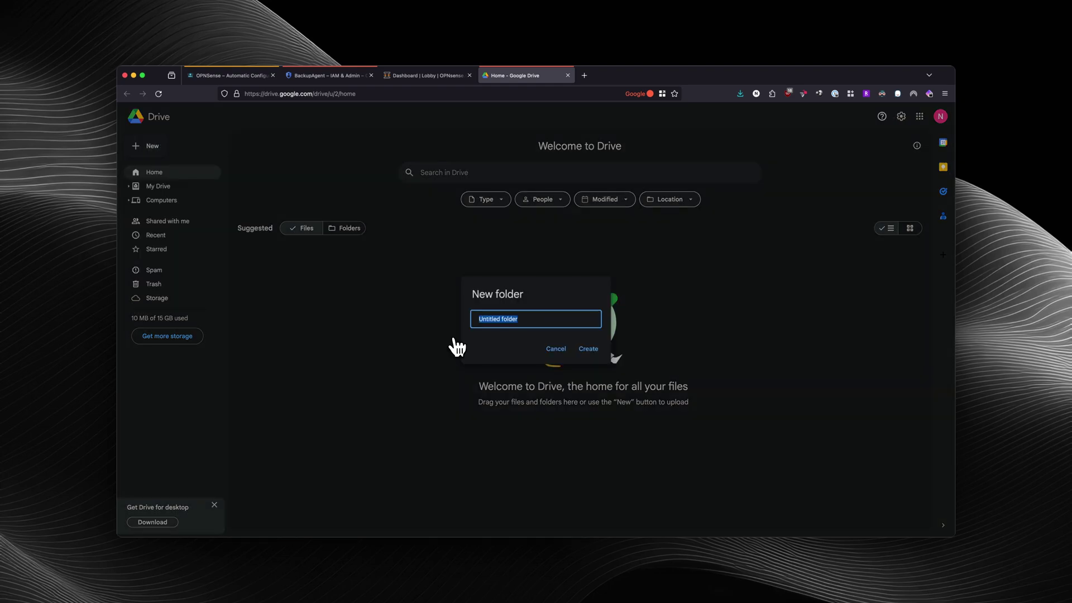
pyautogui.write('OPNSense Backups')
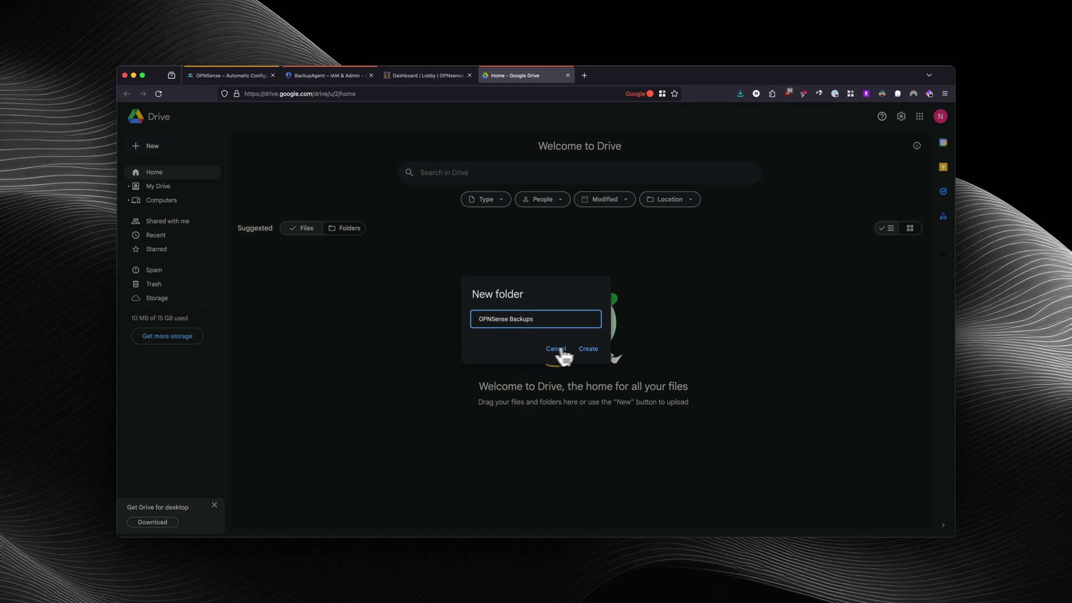
pyautogui.click(597, 352)
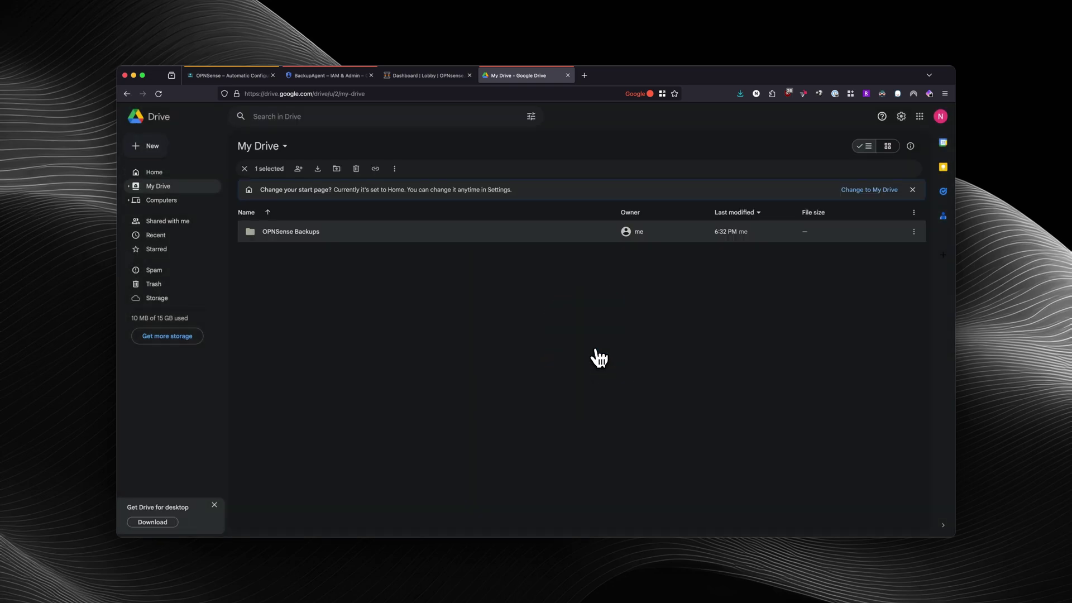
# Step: Open the Share dialog for the OPNSense Backups folder from its More options menu
pyautogui.click(915, 232)
pyautogui.moveTo(790, 310)
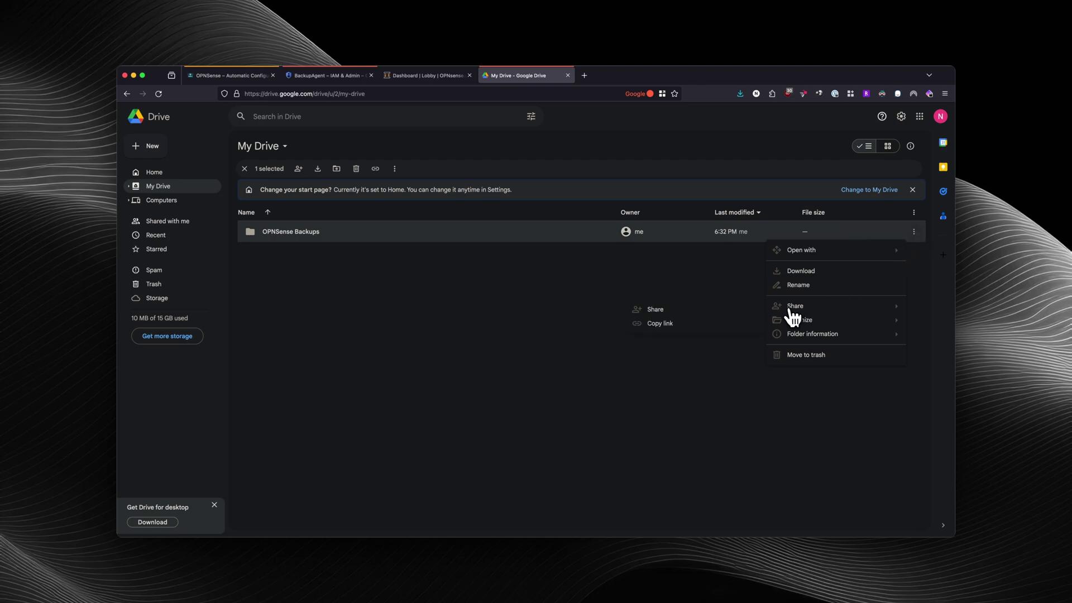
pyautogui.click(658, 311)
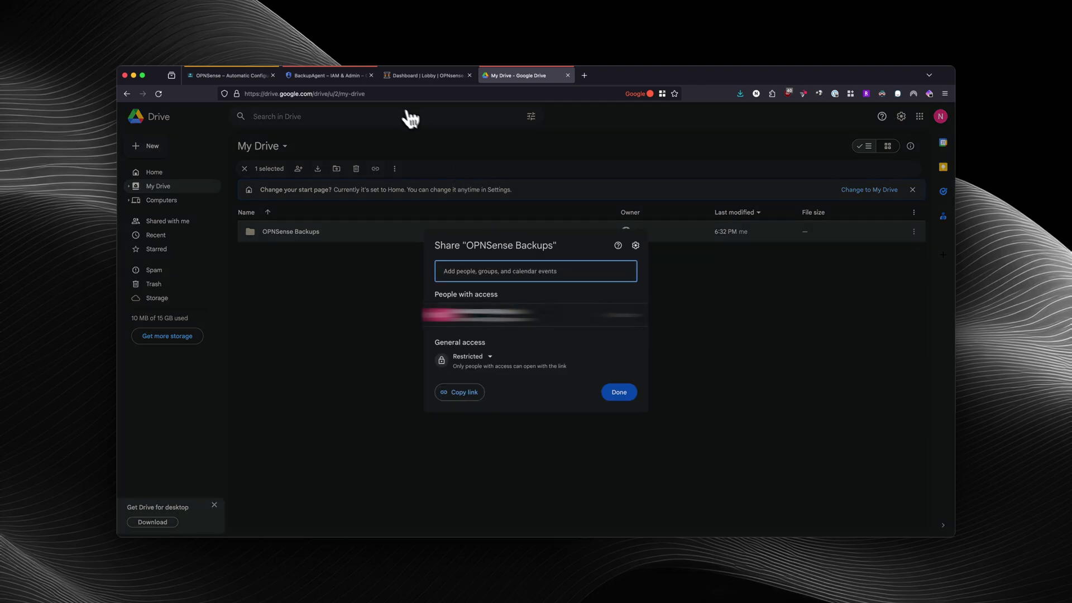
# Step: Copy BackupAgent's service-account email address from its Details tab
pyautogui.click(321, 79)
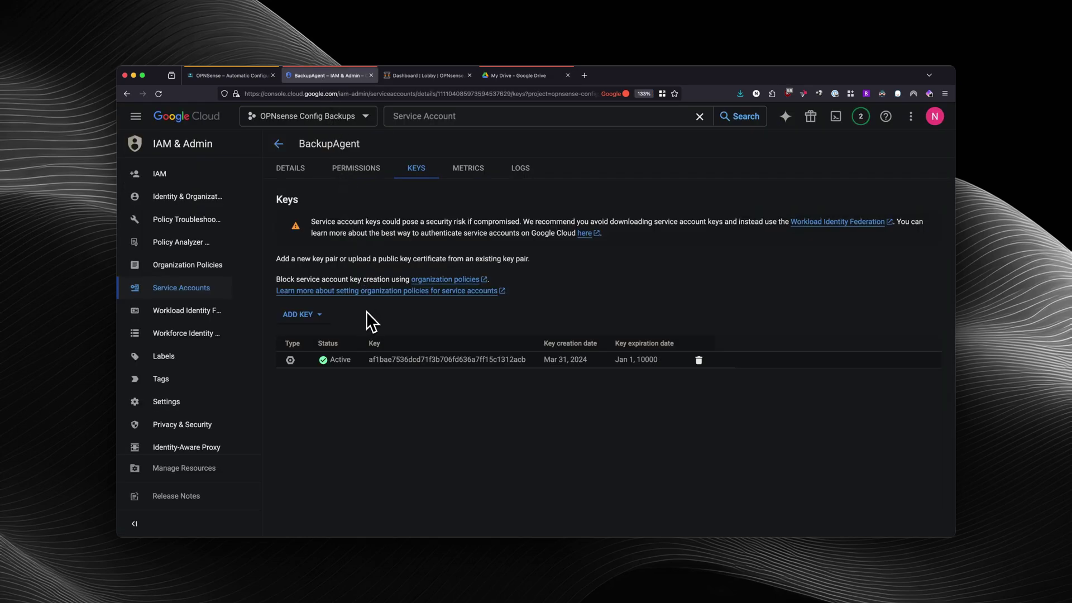
pyautogui.click(298, 169)
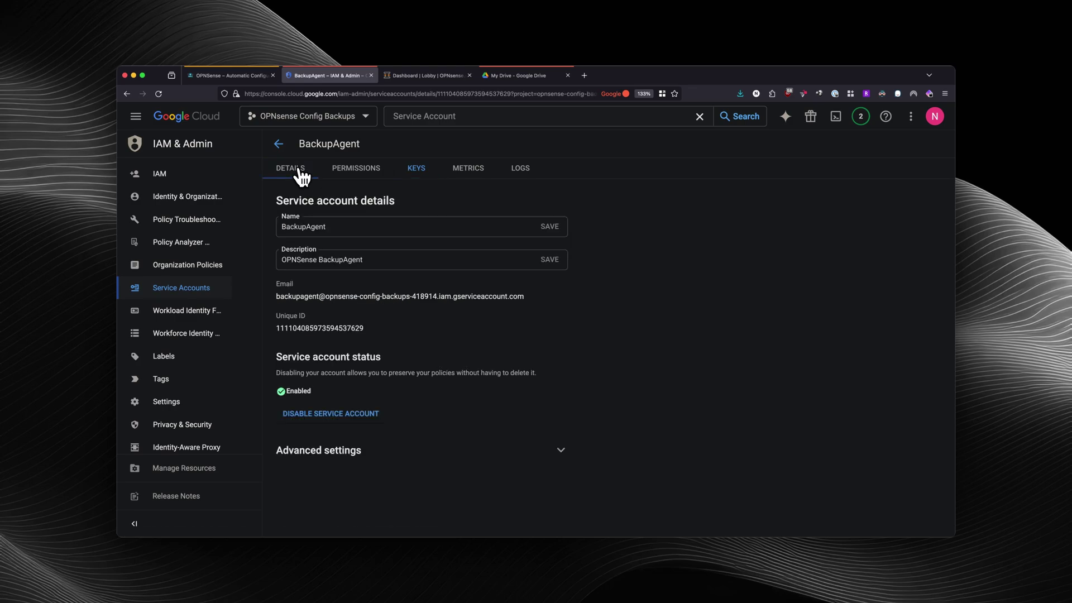
pyautogui.tripleClick(360, 296)
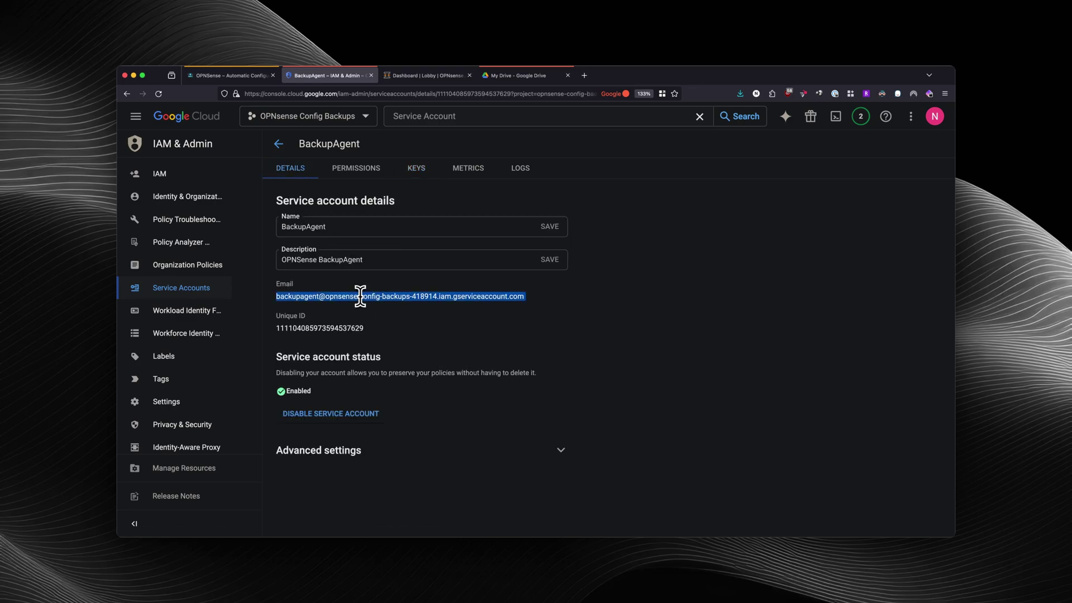
pyautogui.rightClick(361, 297)
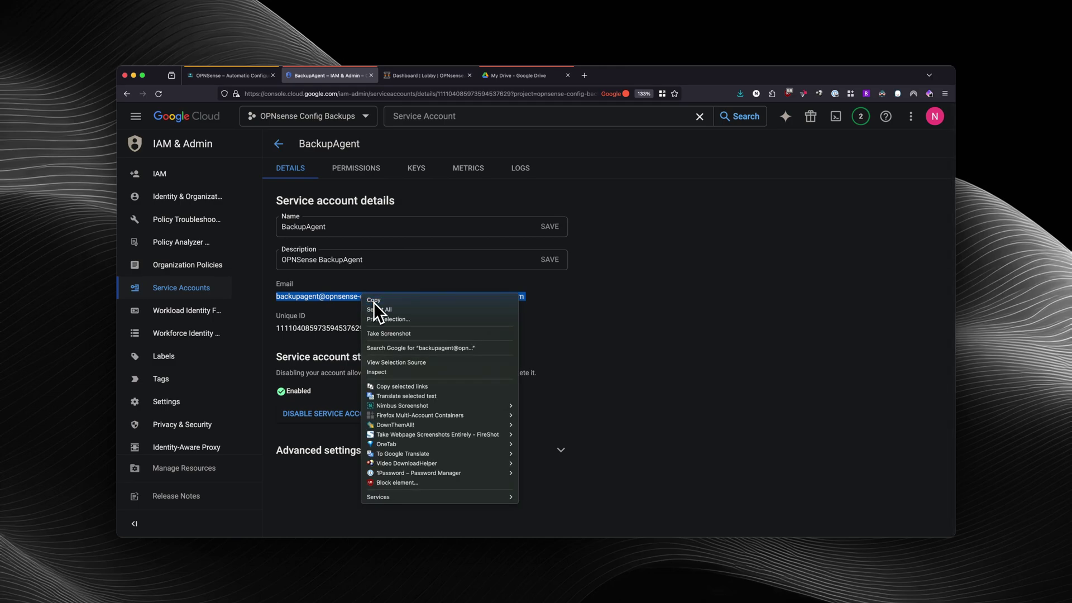
pyautogui.click(373, 303)
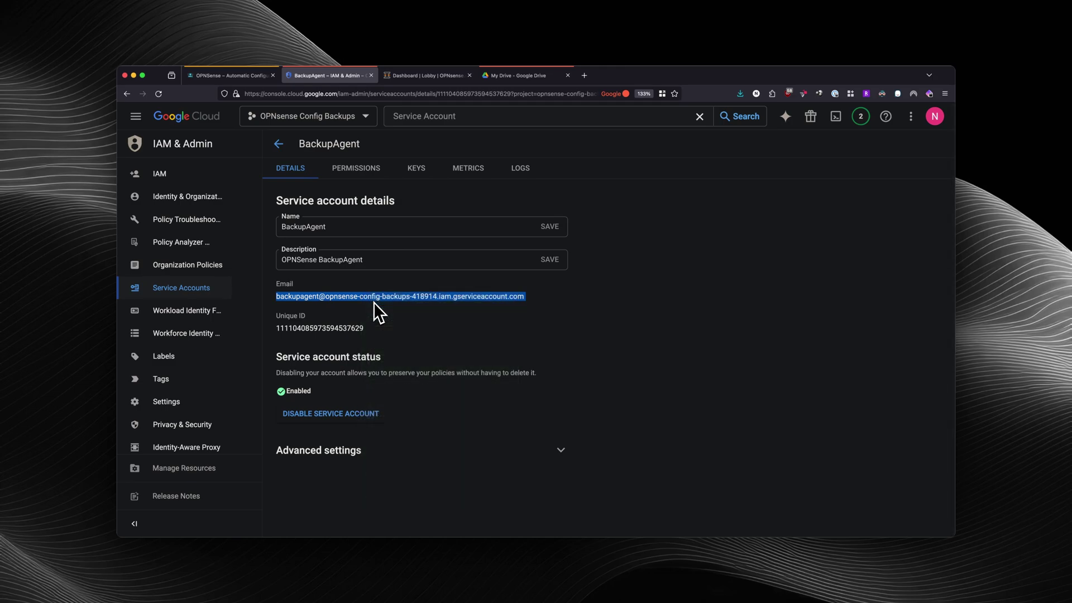
# Step: Share the OPNSense Backups folder with the service-account email, without notifying people
pyautogui.click(514, 76)
pyautogui.click(521, 270)
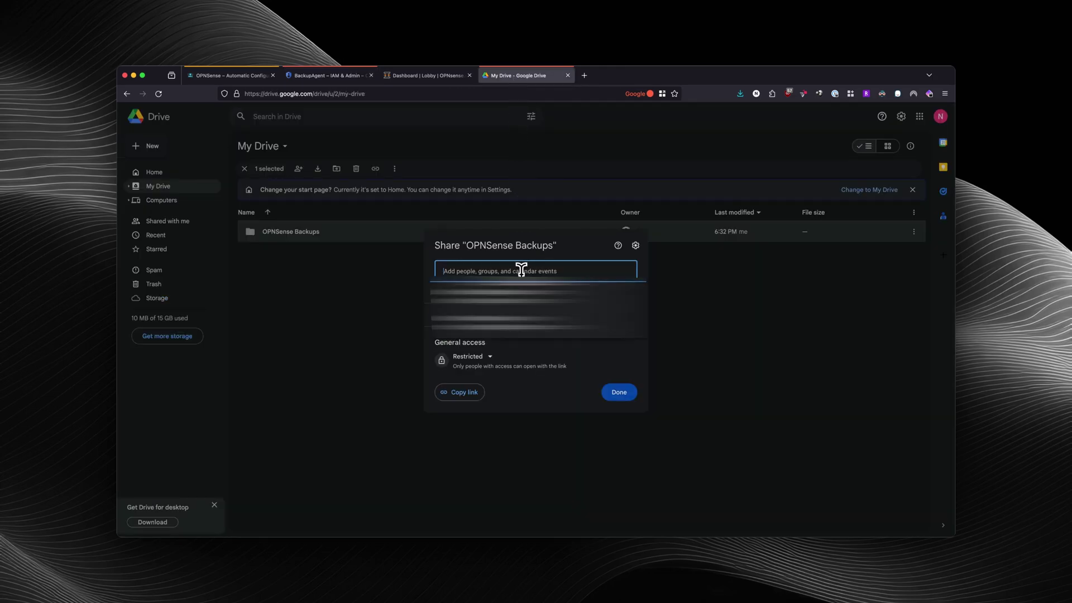
pyautogui.press('super+v')
pyautogui.click(553, 291)
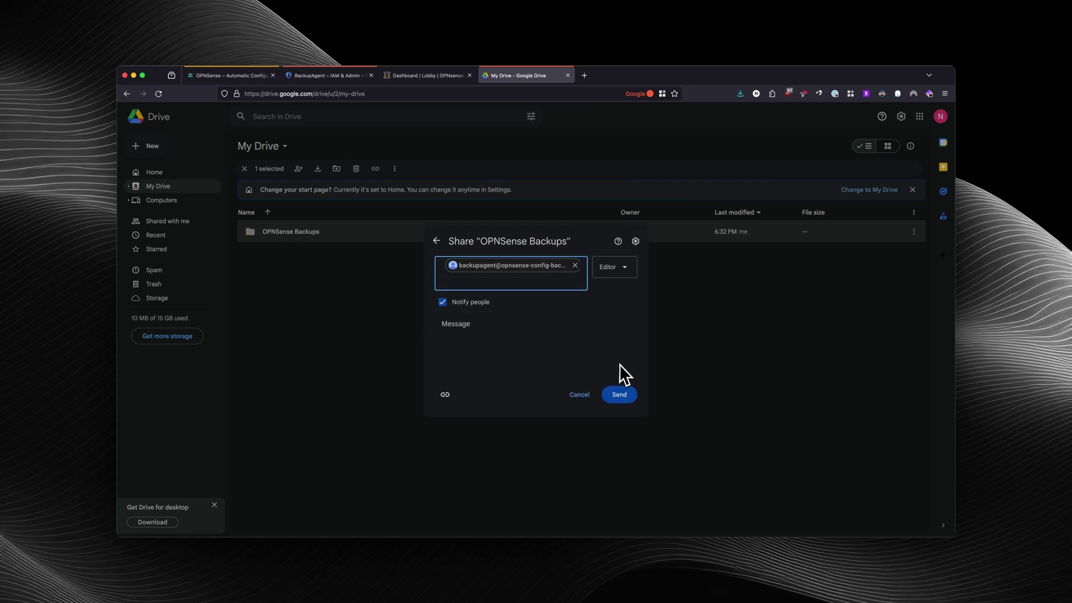
pyautogui.click(444, 302)
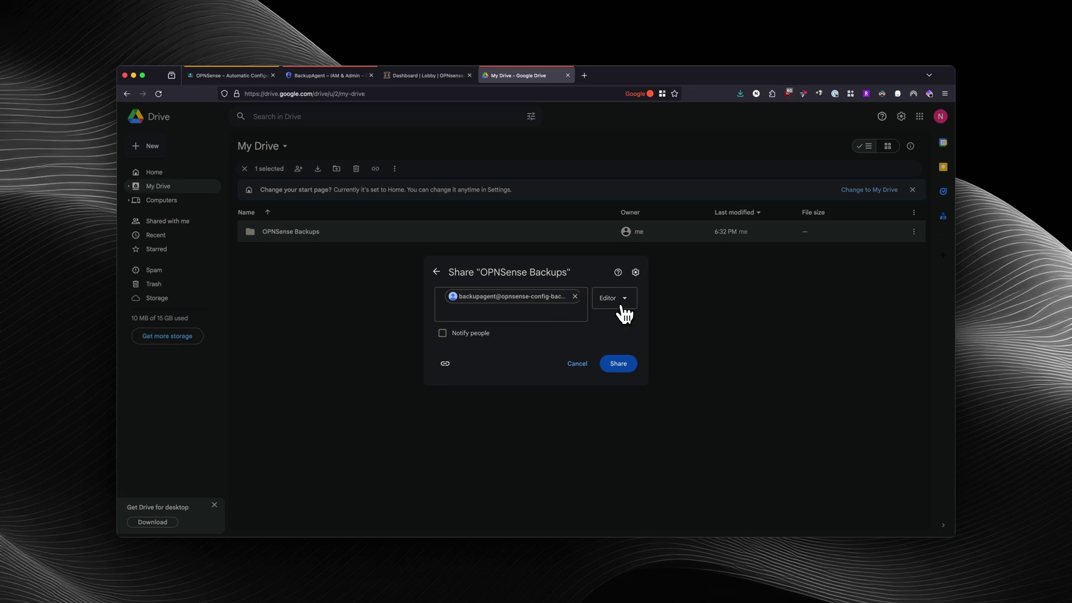
pyautogui.click(619, 365)
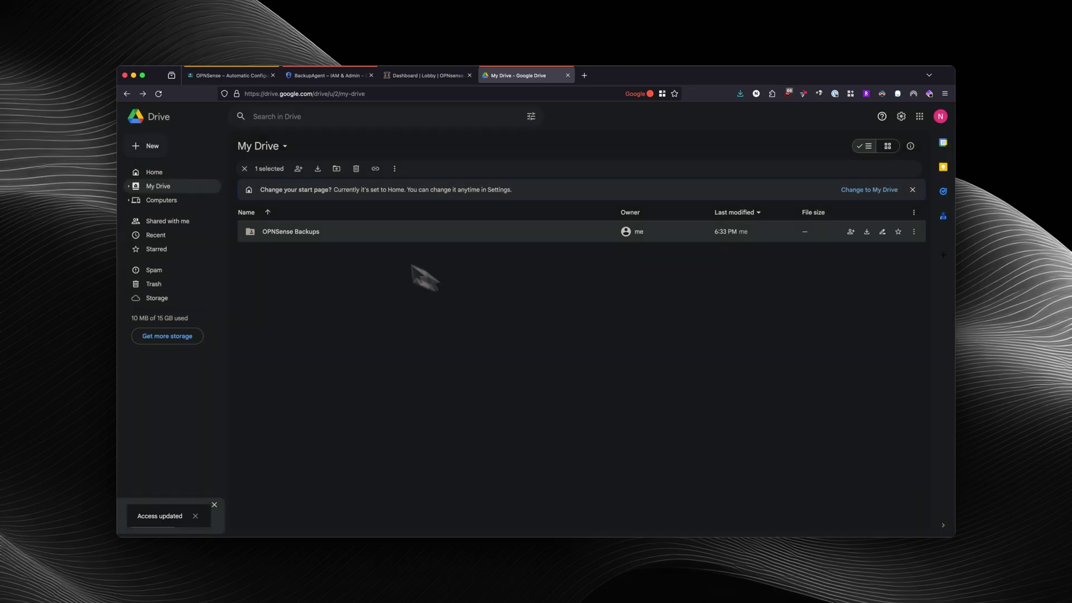
# Step: Open the folder, take its folder ID from the address bar, and return to the OPNsense dashboard
pyautogui.doubleClick(292, 234)
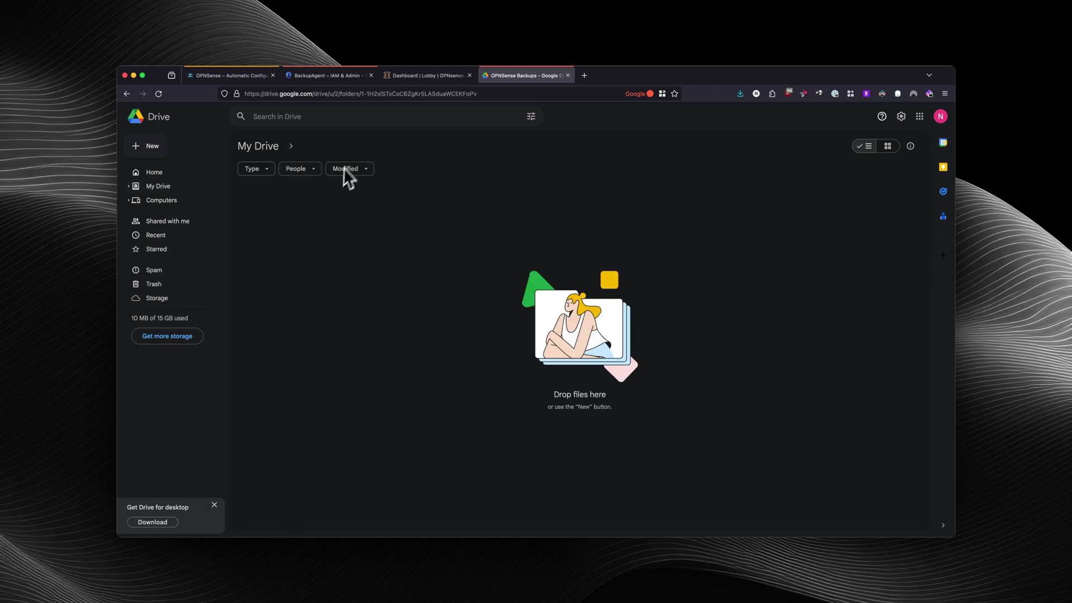
pyautogui.moveTo(360, 93); pyautogui.dragTo(481, 95)
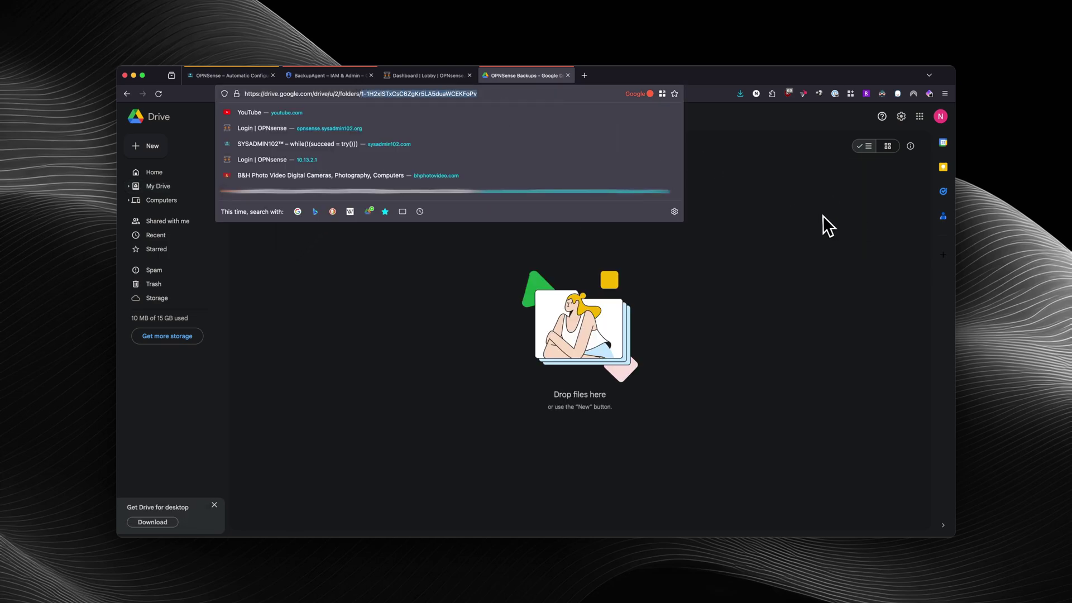
pyautogui.click(808, 216)
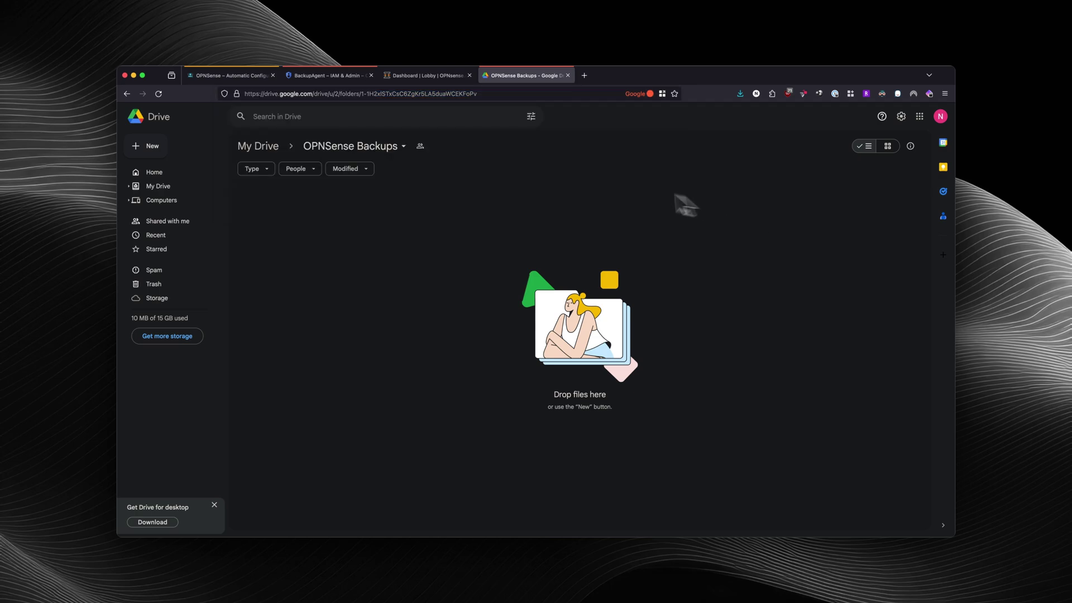
pyautogui.click(419, 81)
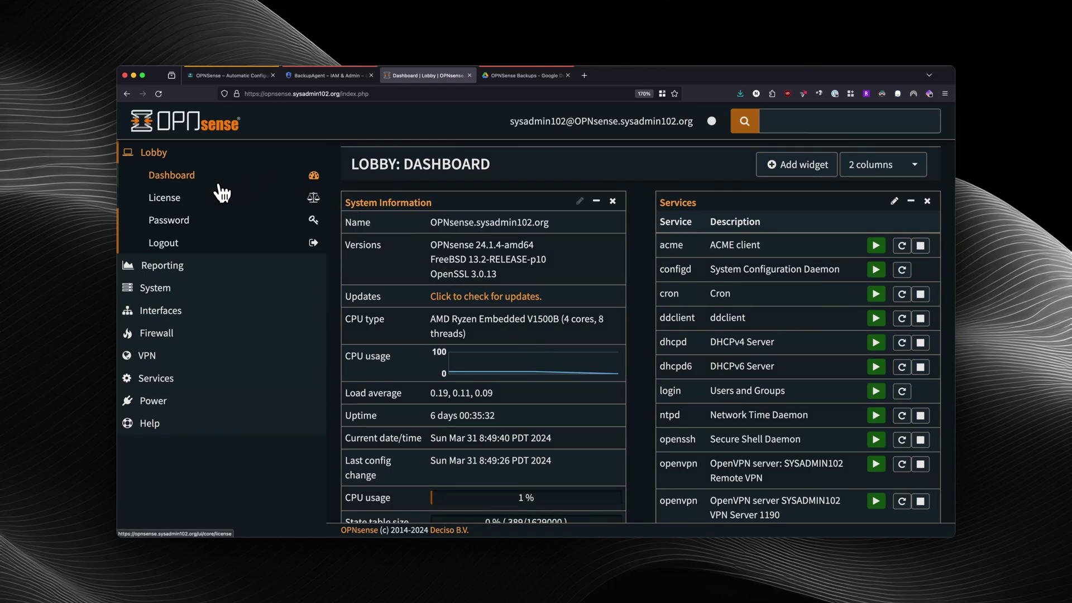
# Step: Enable Google Drive under System > Configuration > Backups, then return to BackupAgent's details
pyautogui.click(165, 289)
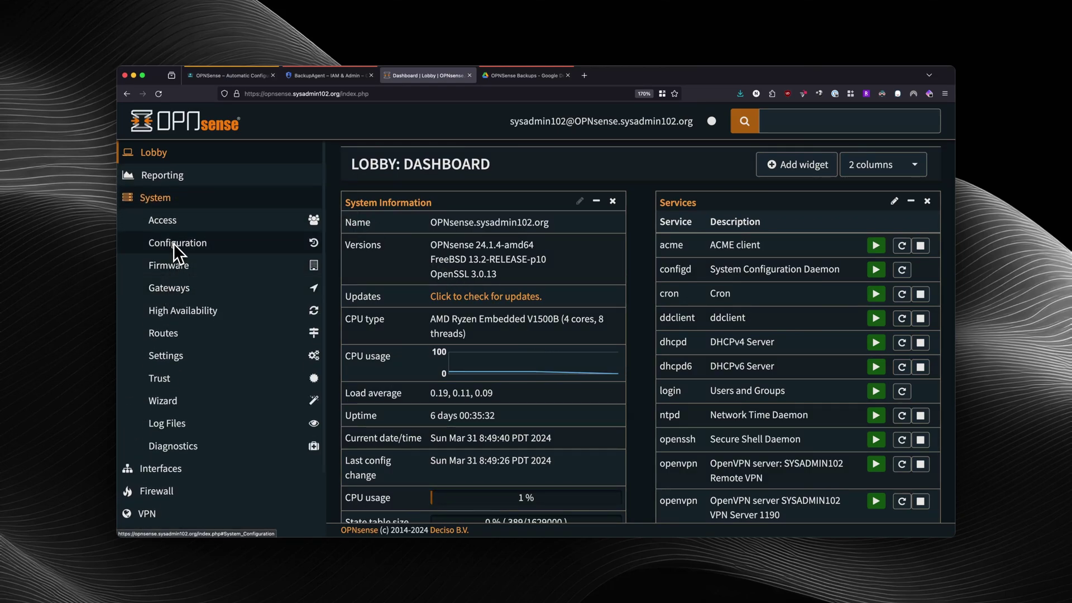
pyautogui.click(173, 246)
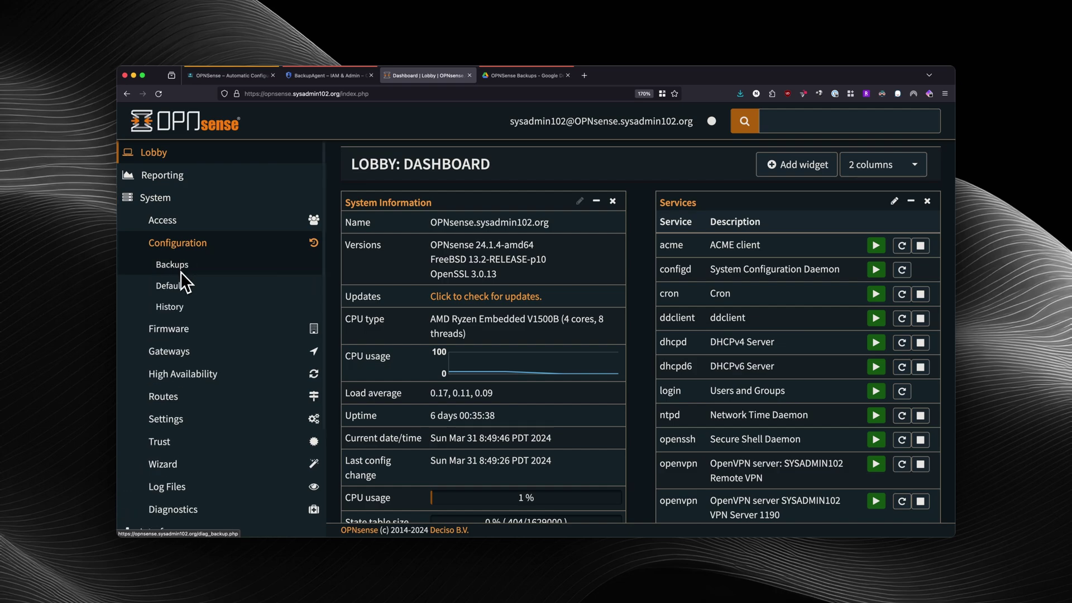
pyautogui.click(180, 269)
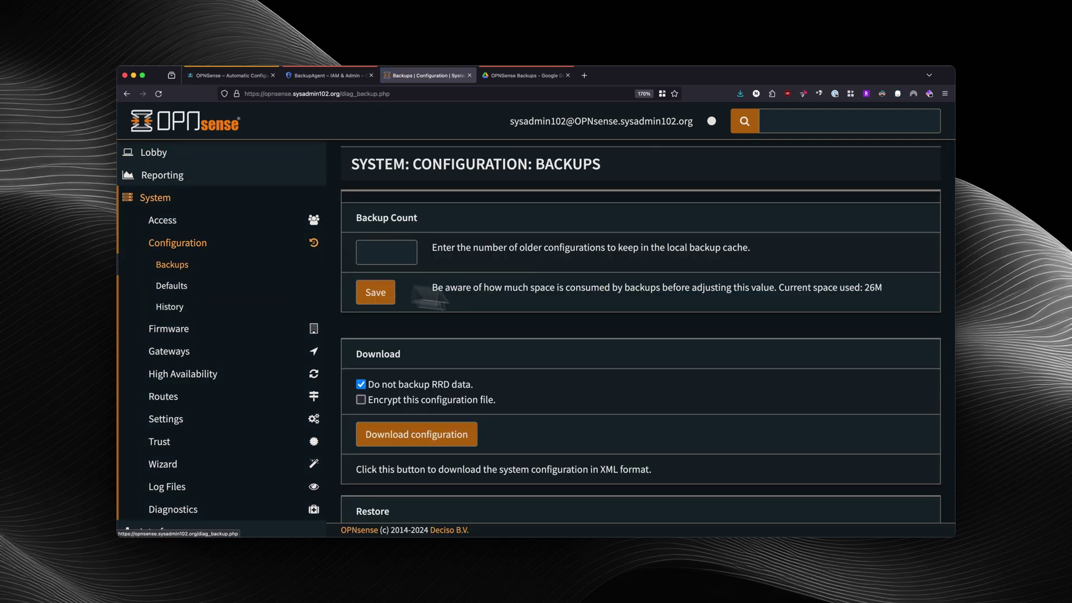
pyautogui.scroll(-1, 612, 323)
pyautogui.scroll(-10, 608, 313)
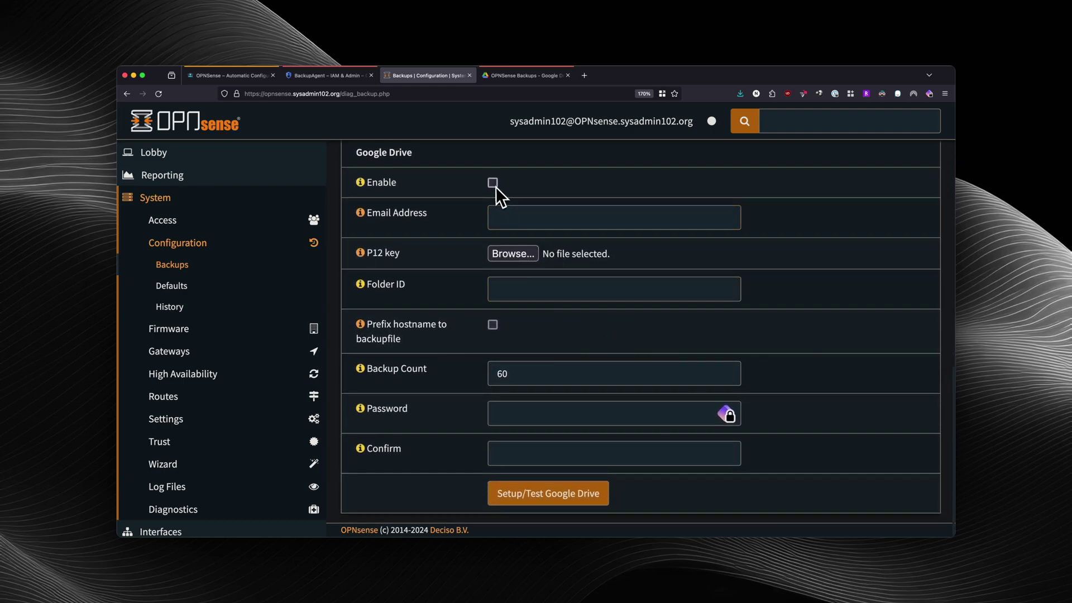
pyautogui.click(493, 183)
pyautogui.click(360, 213)
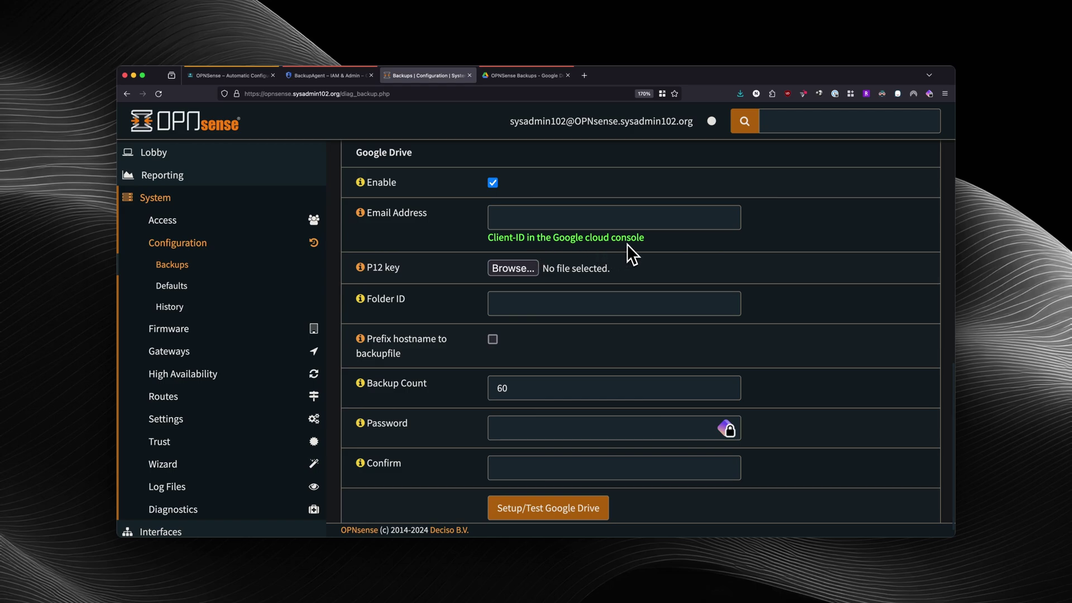
pyautogui.click(335, 81)
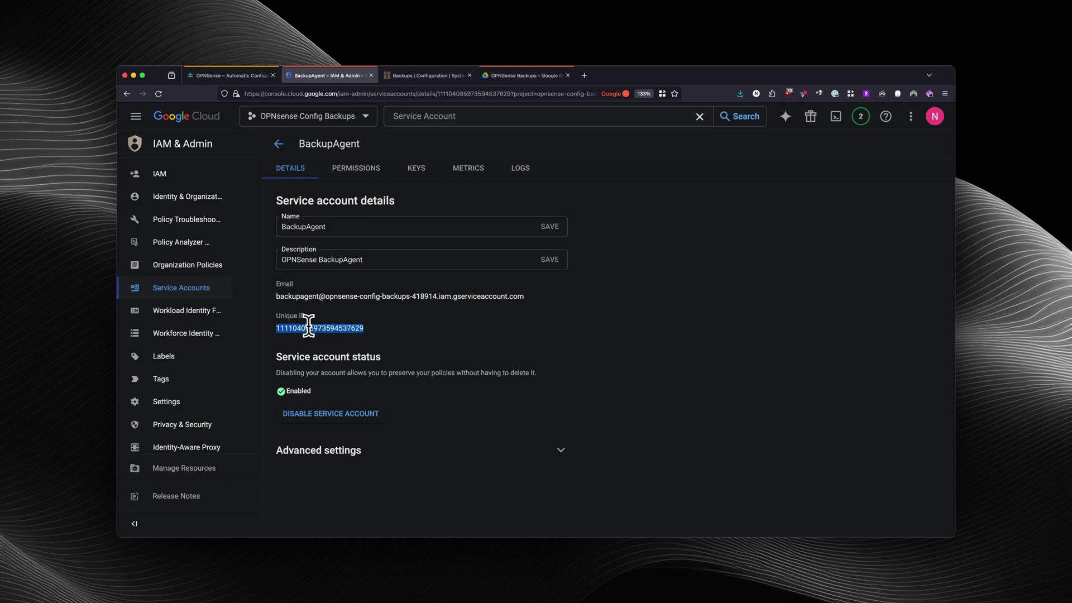
# Step: Copy the BackupAgent service account's unique ID from its Details tab and go back to OPNsense
pyautogui.click(364, 330)
pyautogui.moveTo(277, 329); pyautogui.dragTo(360, 330)
pyautogui.click(423, 75)
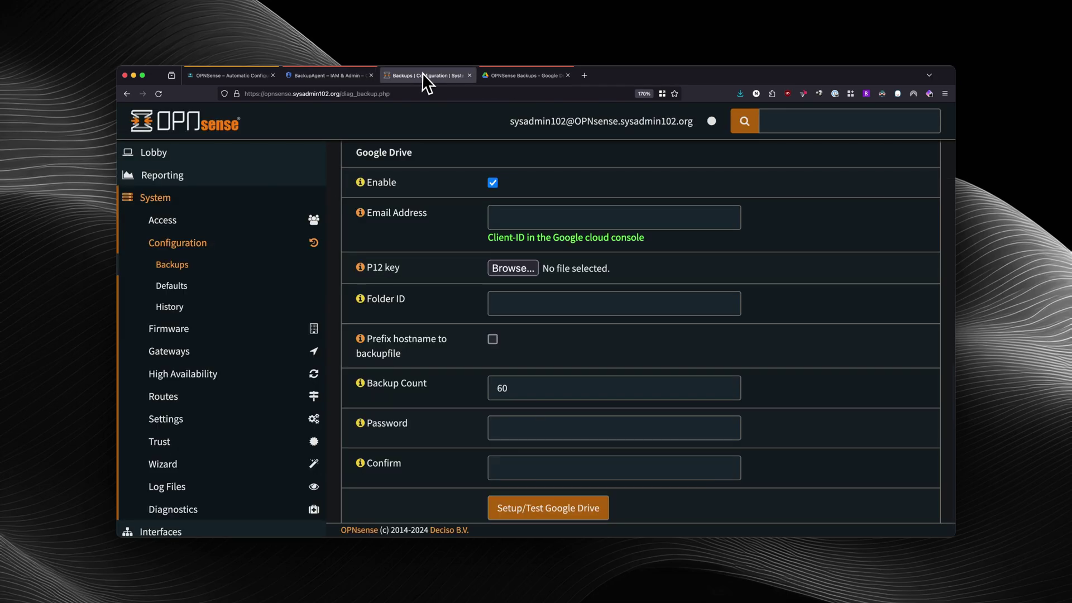
# Step: Paste BackupAgent's unique ID into Email Address and attach the downloaded .p12 key file
pyautogui.click(530, 215)
pyautogui.press('super+v')
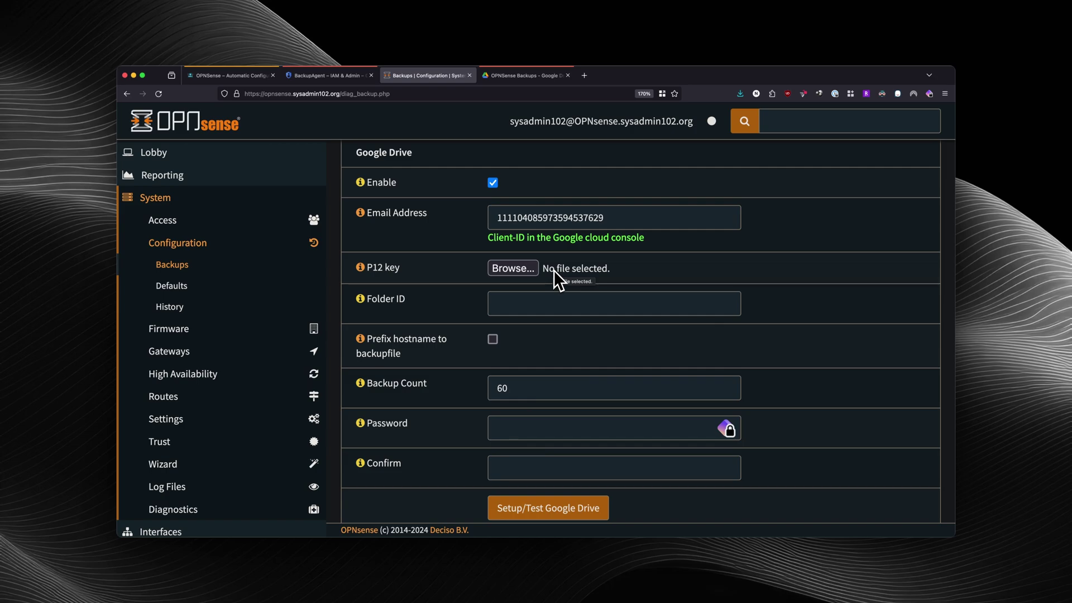
pyautogui.click(525, 270)
pyautogui.doubleClick(504, 238)
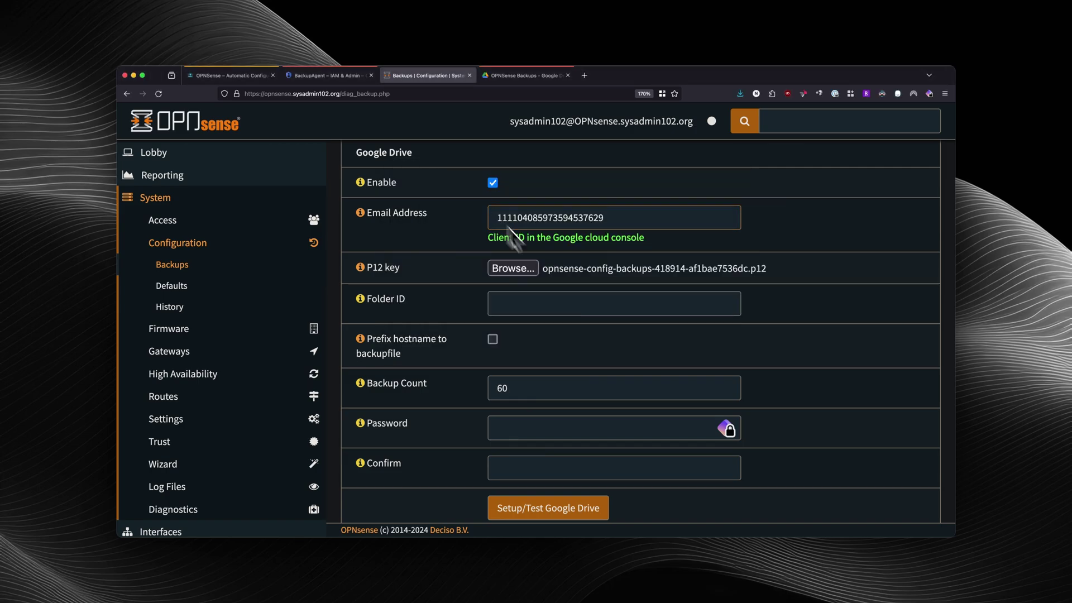
pyautogui.click(385, 302)
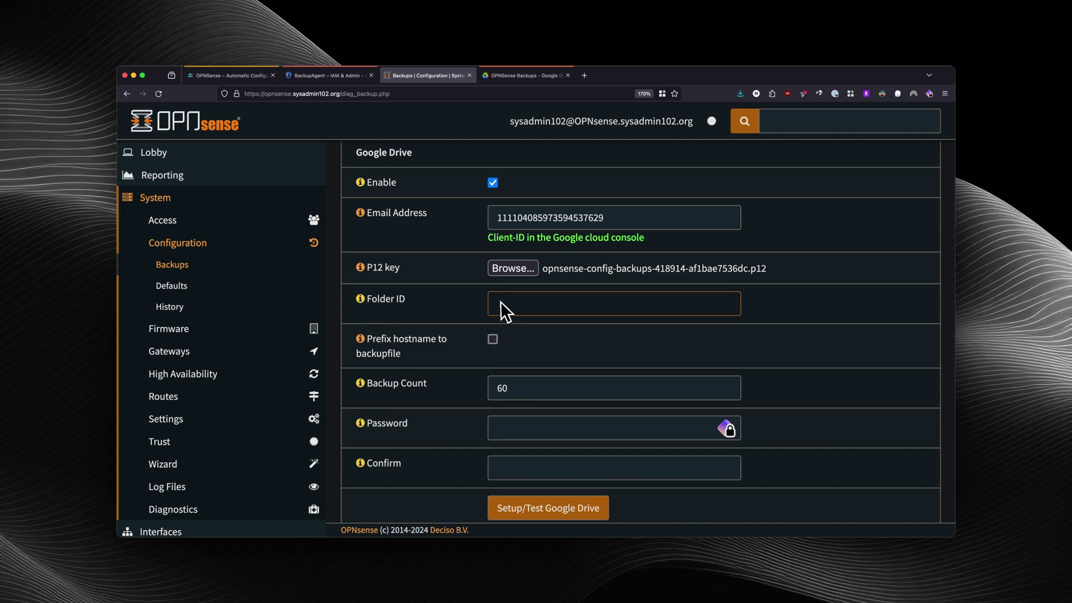
pyautogui.click(524, 79)
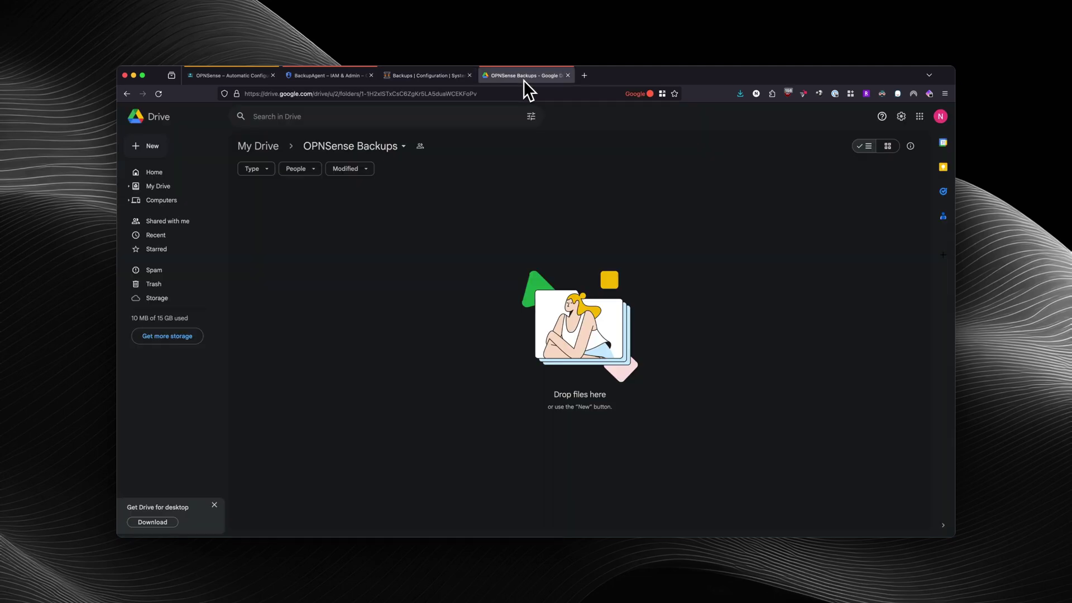
# Step: Copy the folder ID after folders/ in the Drive URL and paste it into OPNsense's Folder ID
pyautogui.click(361, 94)
pyautogui.moveTo(360, 94); pyautogui.dragTo(481, 94)
pyautogui.press('cmd+c')
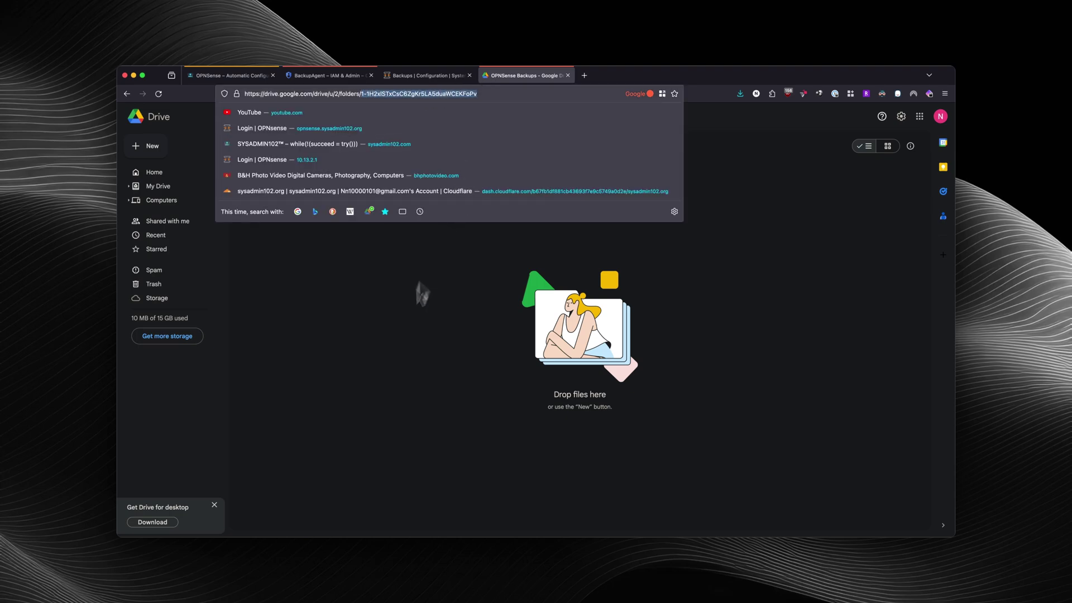
pyautogui.click(398, 344)
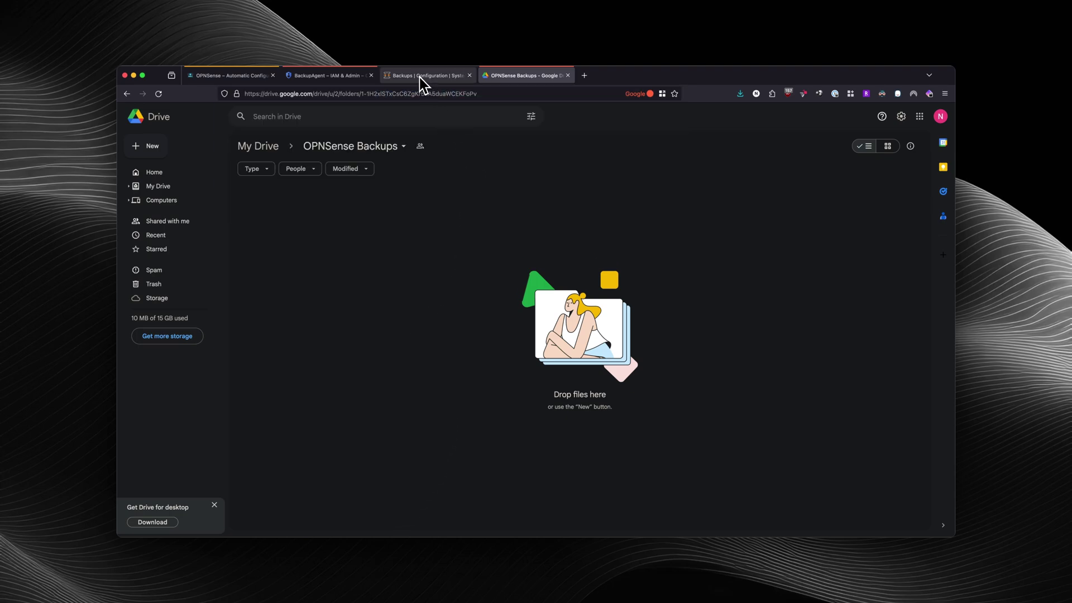
pyautogui.click(420, 76)
pyautogui.click(547, 302)
pyautogui.press('cmd+v')
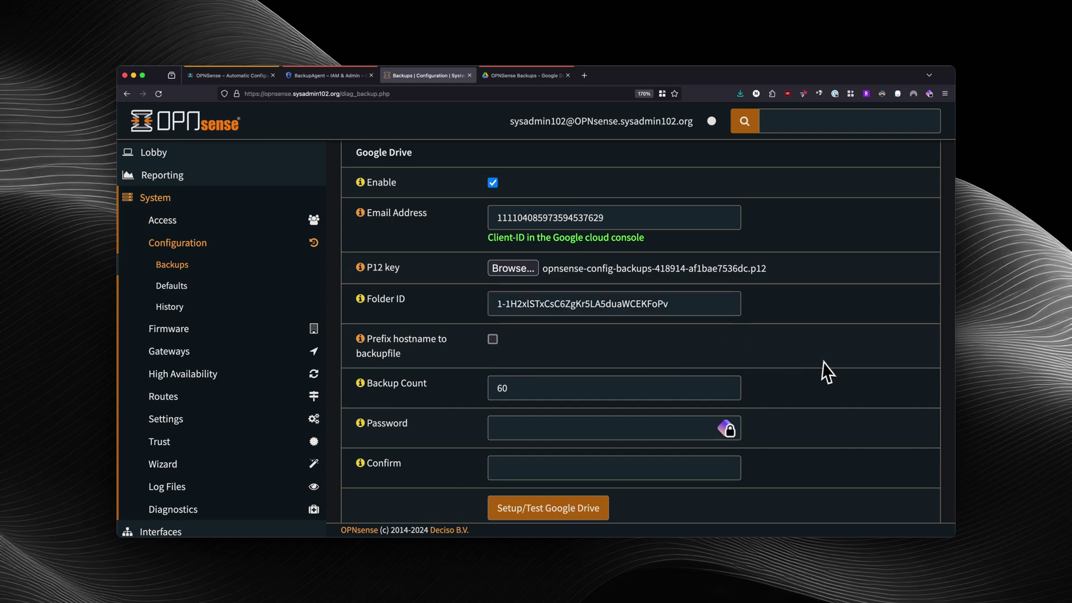
# Step: Enable Prefix hostname to backupfile and enter the backup password in Password and Confirm
pyautogui.scroll(-1, 827, 371)
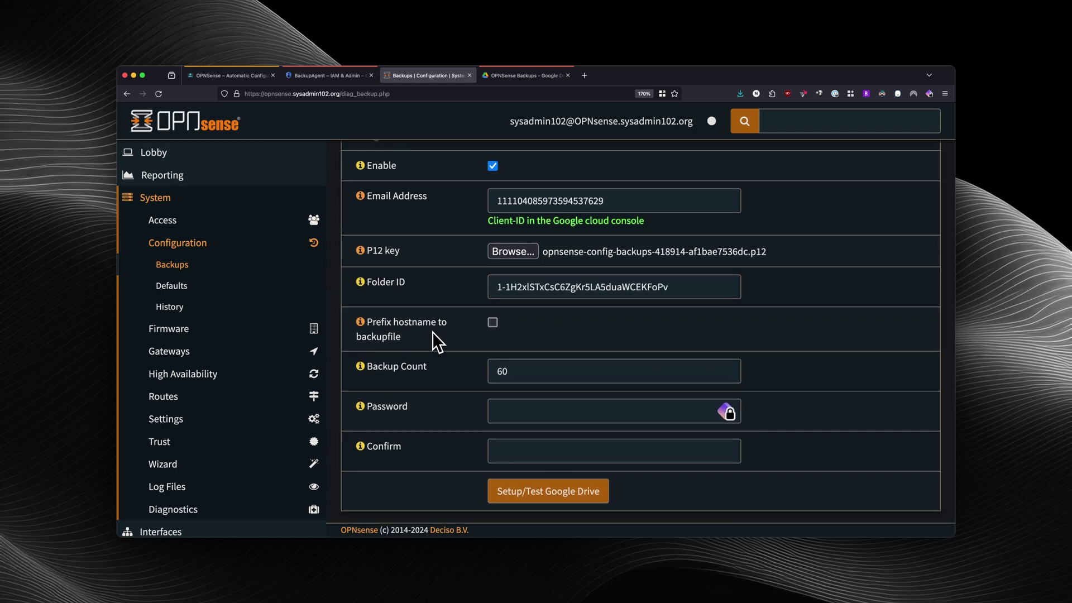
pyautogui.click(361, 324)
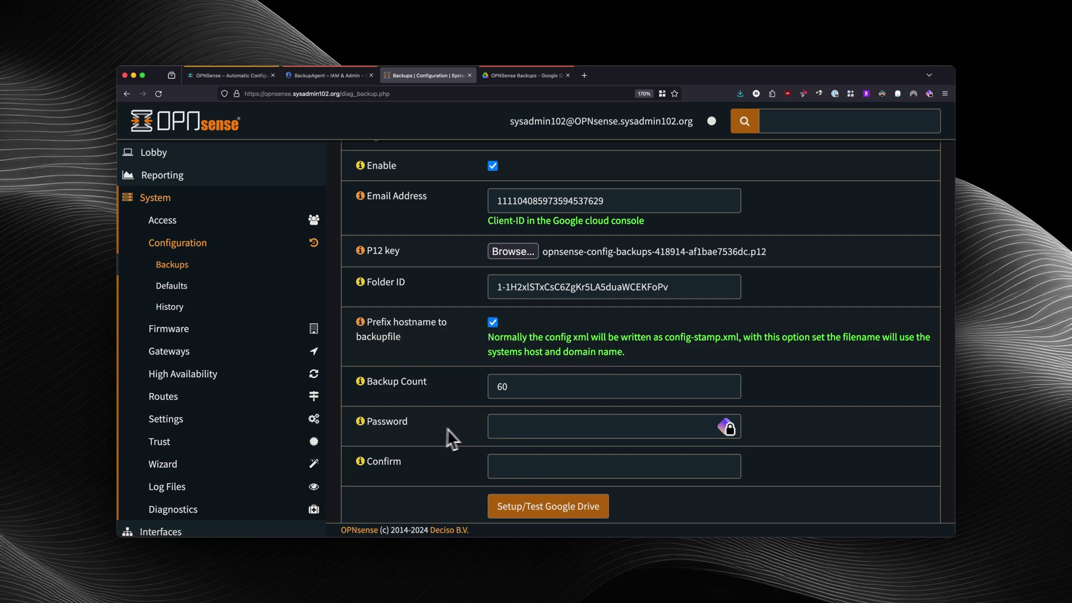
pyautogui.click(490, 425)
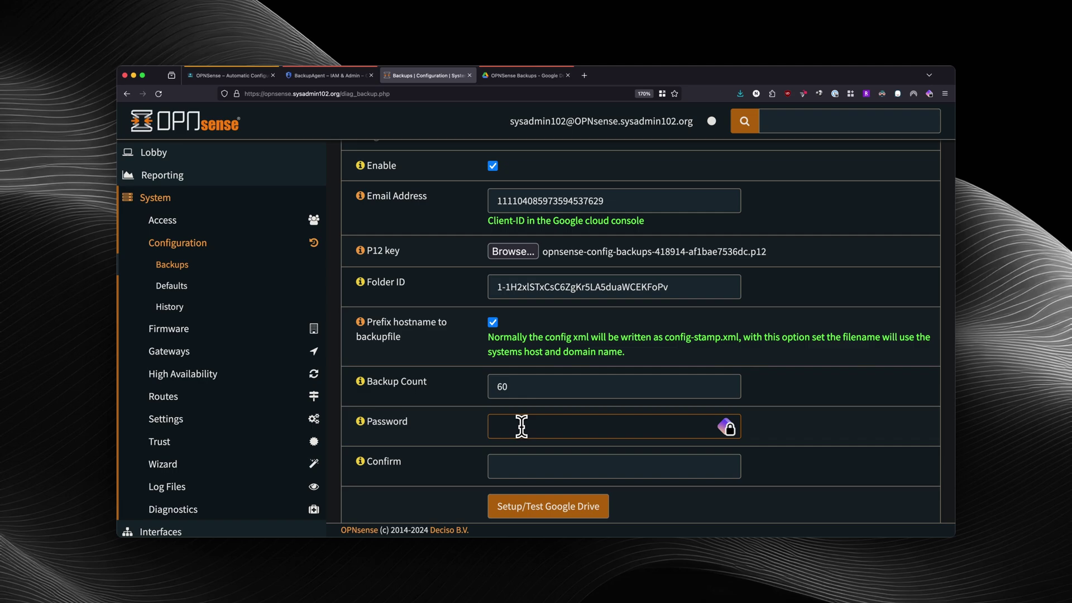
pyautogui.write('p')
pyautogui.press('Tab')
pyautogui.write('pa')
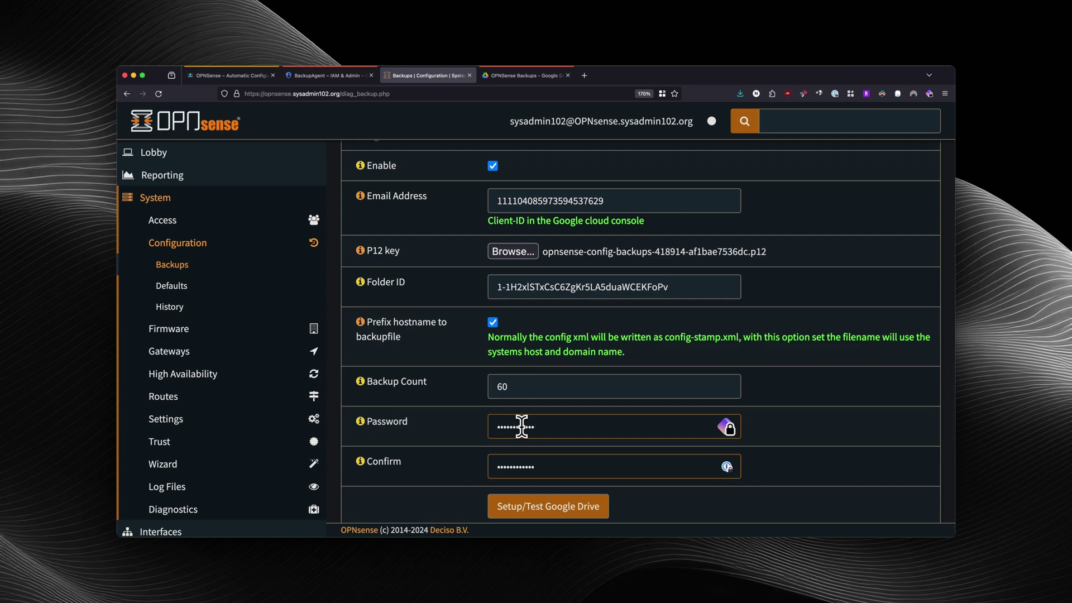
# Step: Run Setup/Test Google Drive and confirm the backup XML file appears in the OPNSense Backups folder
pyautogui.scroll(-1, 532, 427)
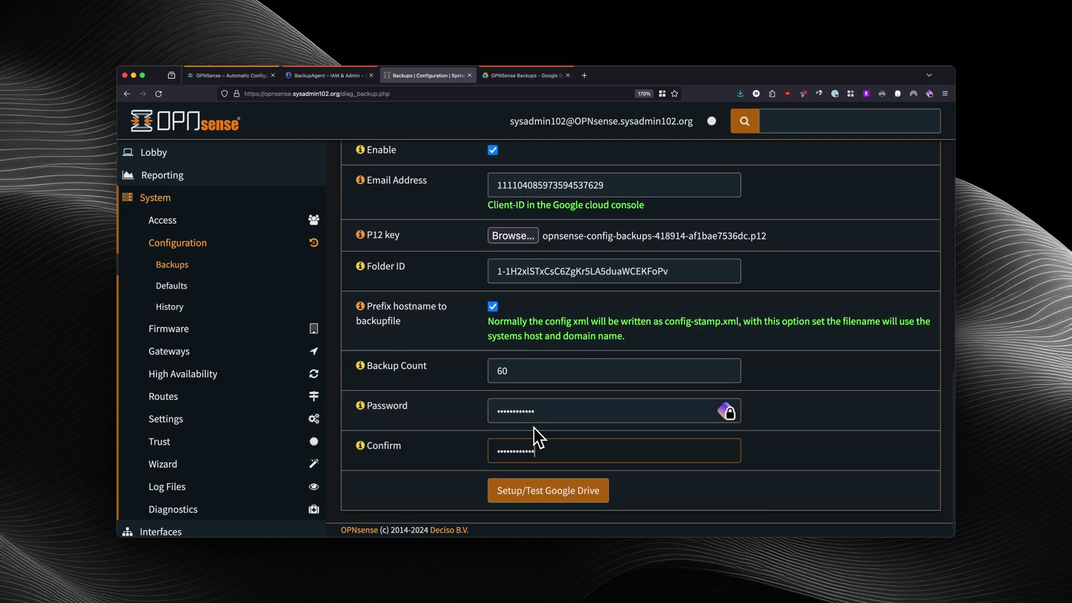
pyautogui.click(539, 504)
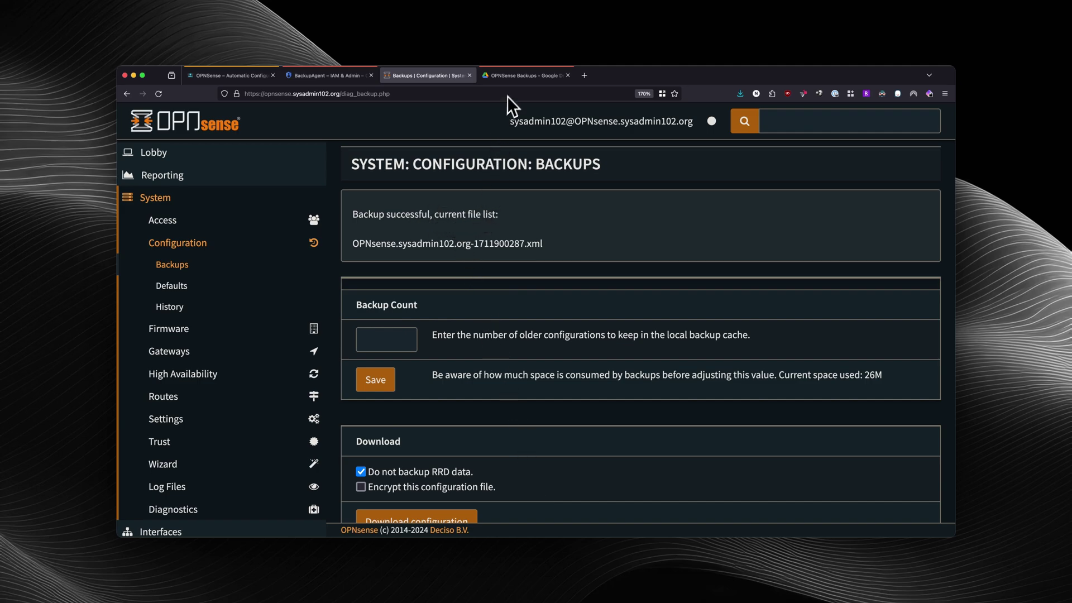
pyautogui.click(511, 81)
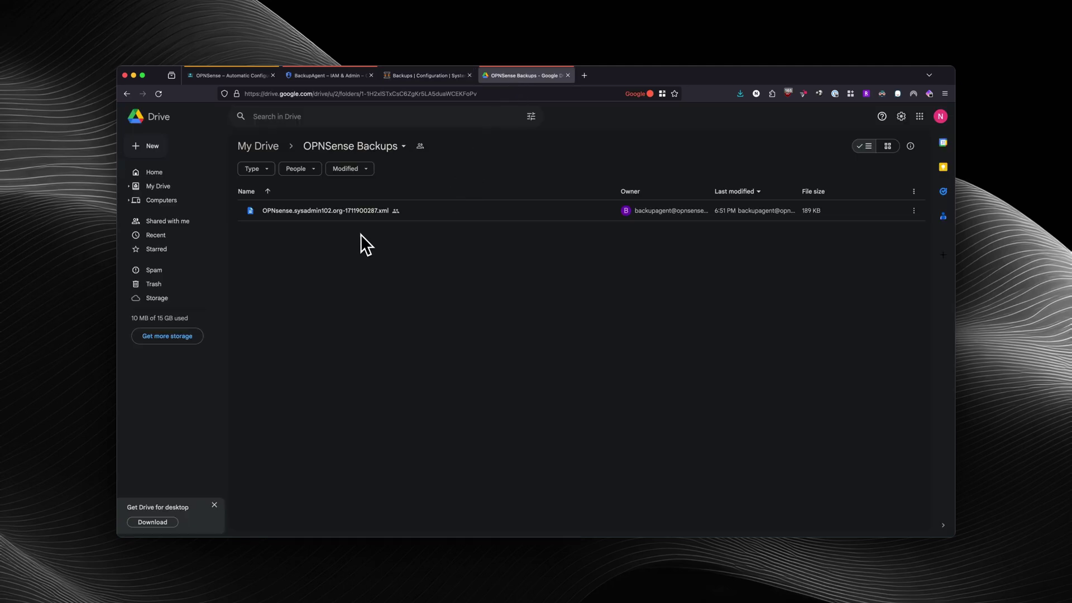